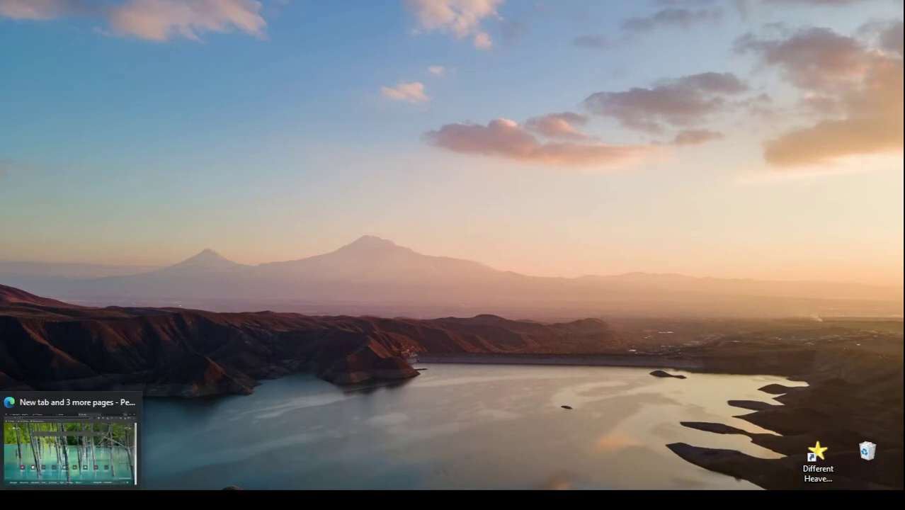
Switch to the Edge browser, search the web for "krita" and open the Krita Desktop download page.
left_click(71, 443)
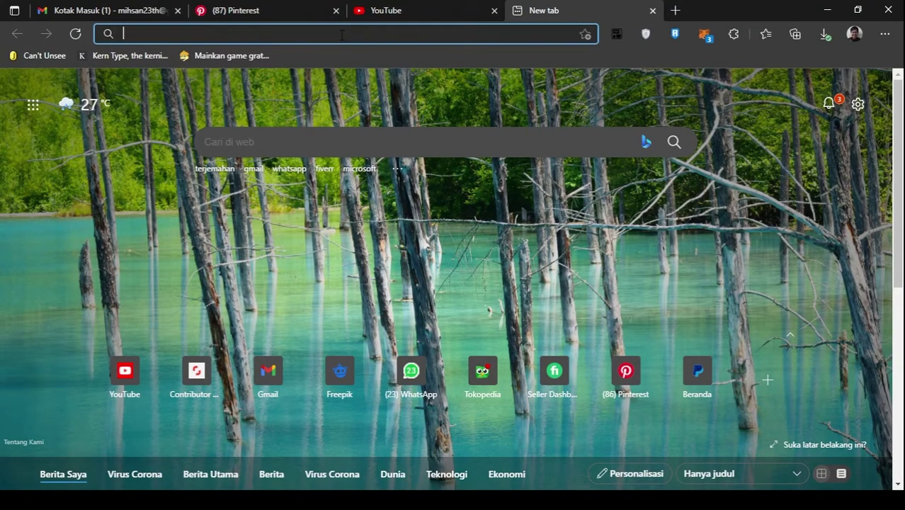
type("krita")
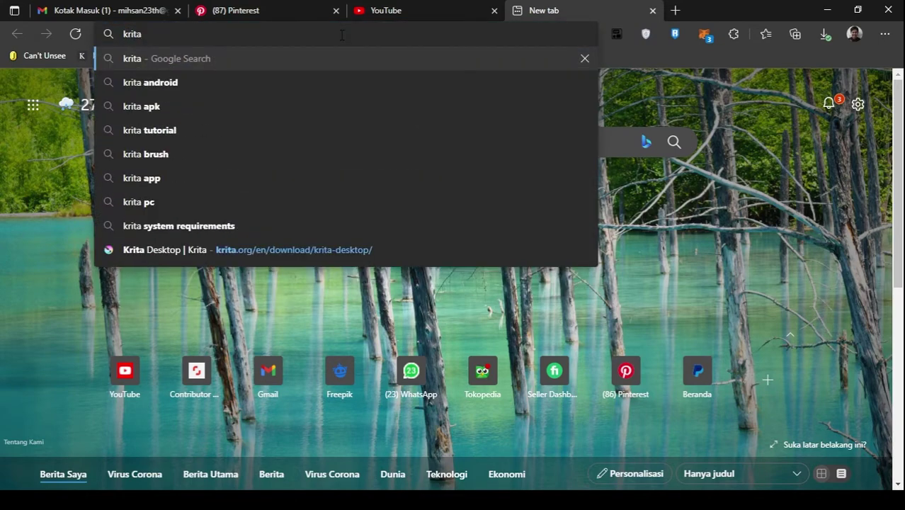
key("Return")
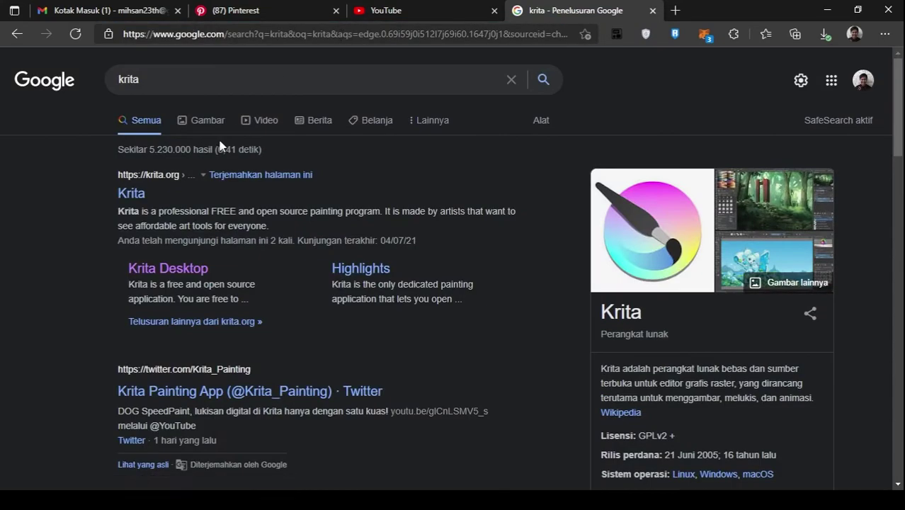
left_click(195, 268)
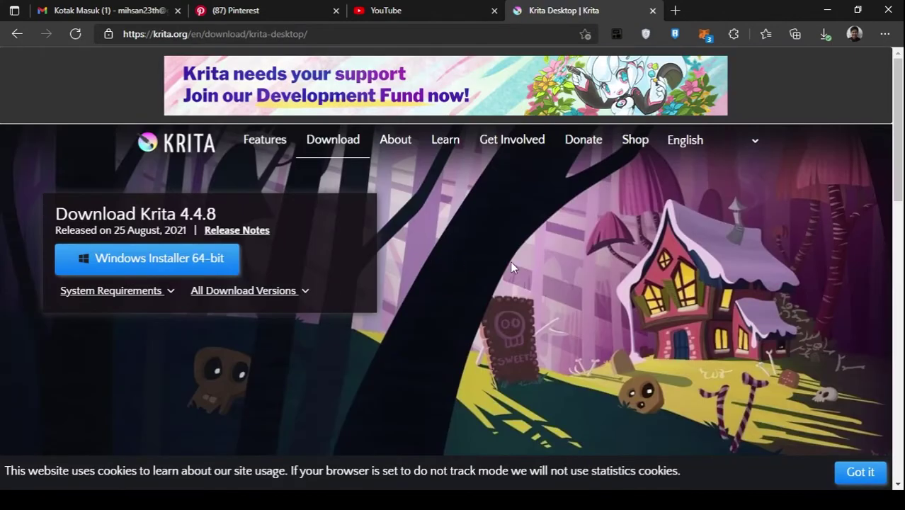
Examine Krita's system requirements, including RAM and supported graphics tablets, and show all available download versions.
left_click(170, 293)
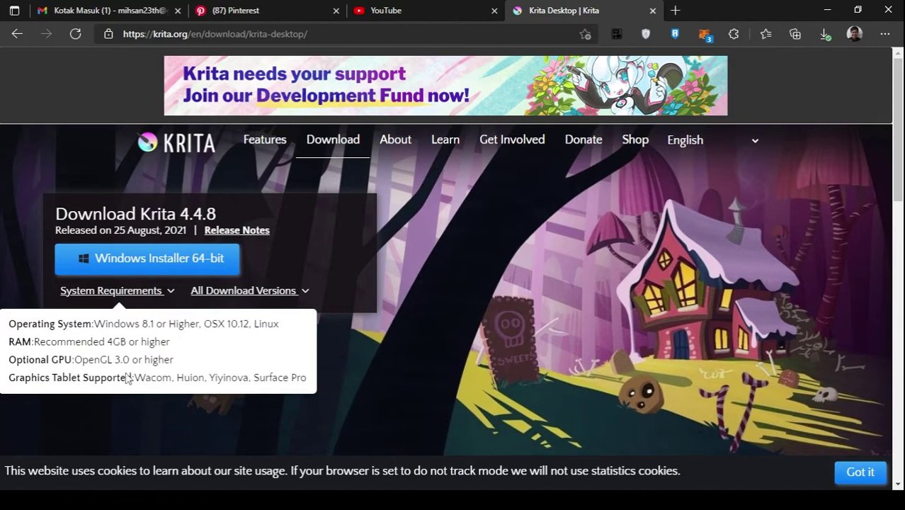
mouse_move(171, 343)
left_mouse_down()
mouse_move(92, 328)
mouse_move(178, 327)
left_mouse_up()
left_click(205, 352)
left_click(295, 336)
left_click_drag(138, 378, 179, 381)
left_click_drag(307, 378, 217, 384)
left_click(271, 356)
left_click(304, 291)
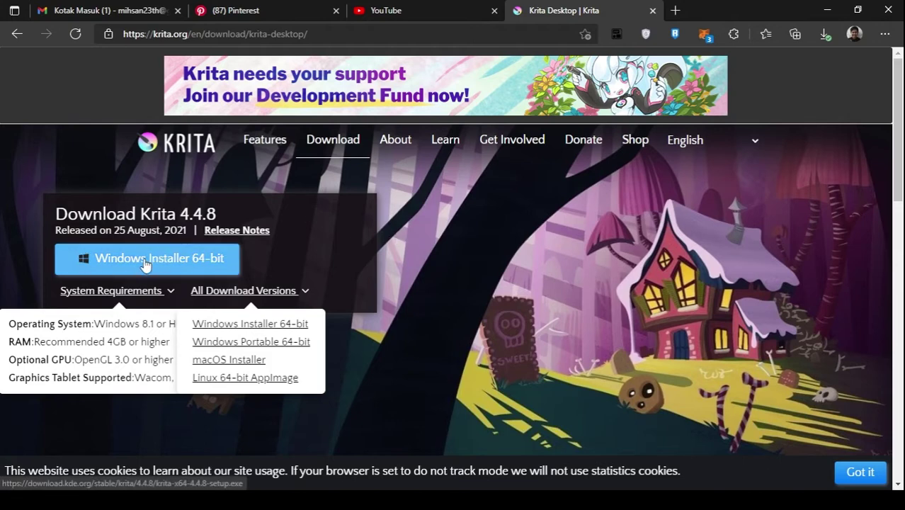
left_click(827, 10)
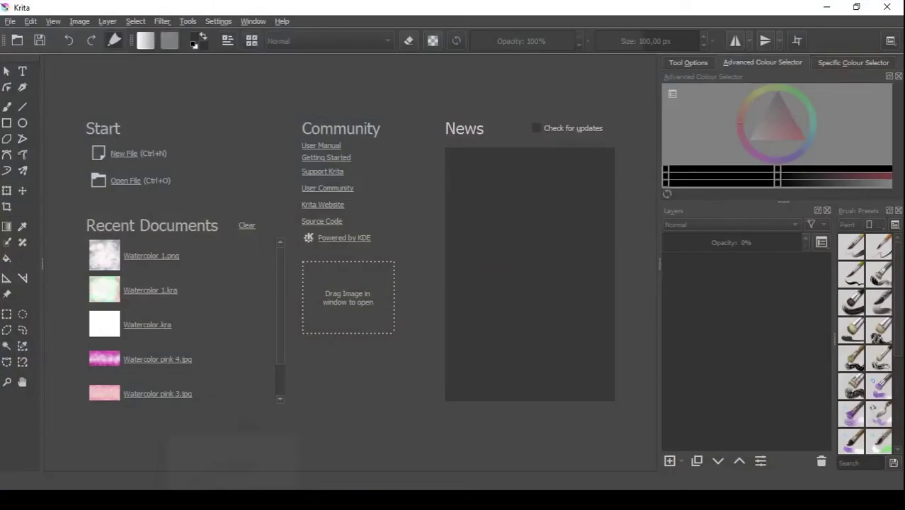
mouse_move(232, 500)
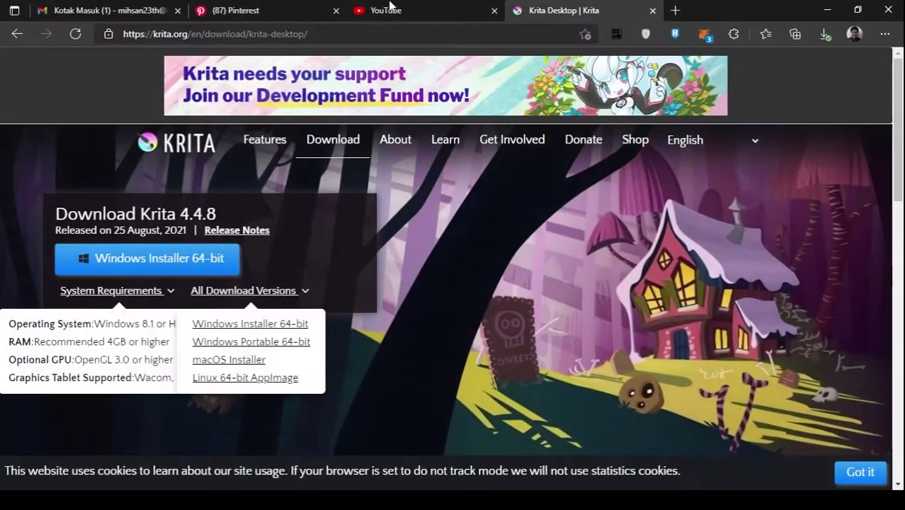
Search for "adobe color" in a new browser tab and open Adobe Color's Explore page.
left_click(676, 11)
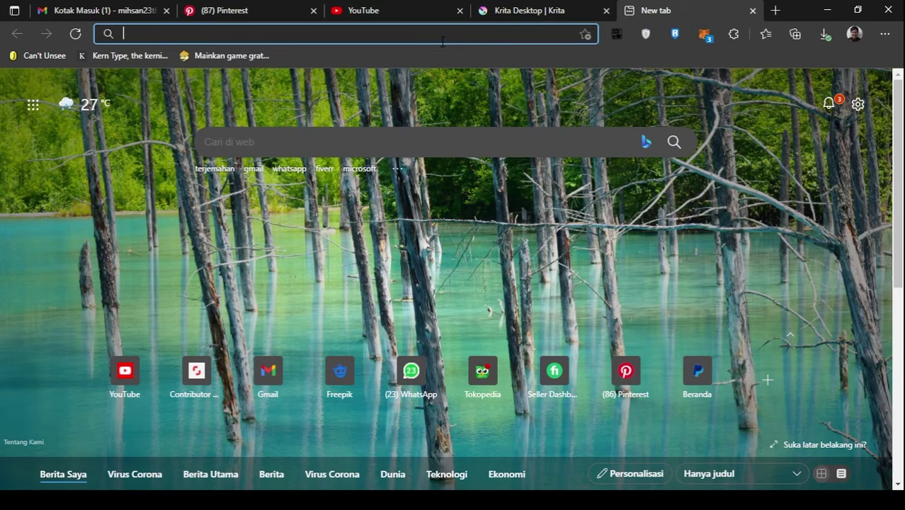
type("ad")
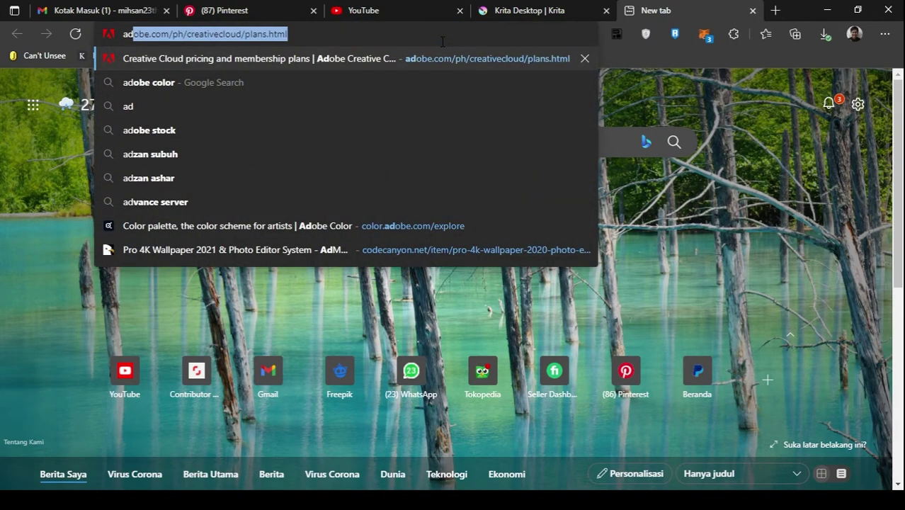
type("obe co")
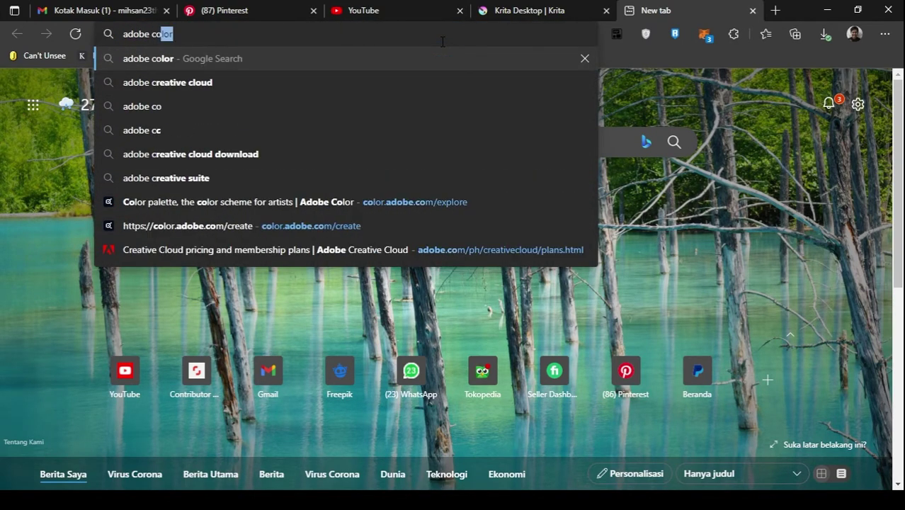
type("lor")
key("Return")
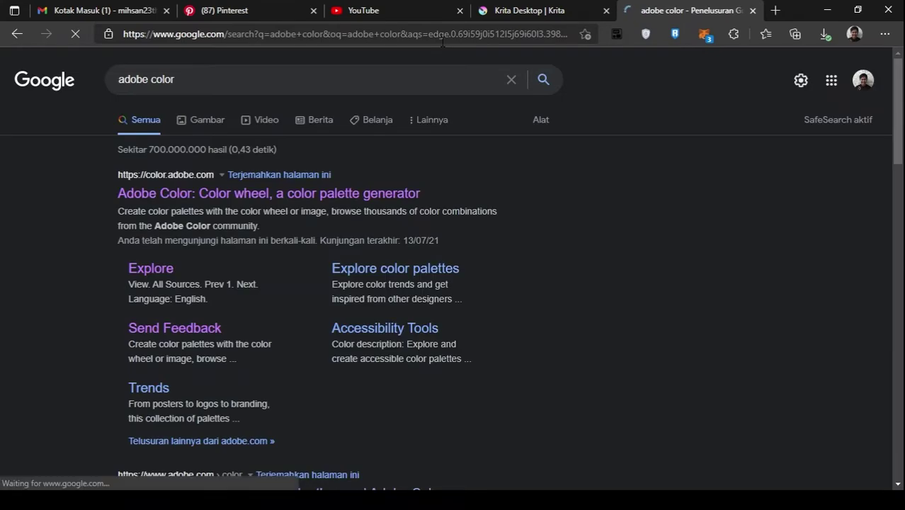
left_click(330, 197)
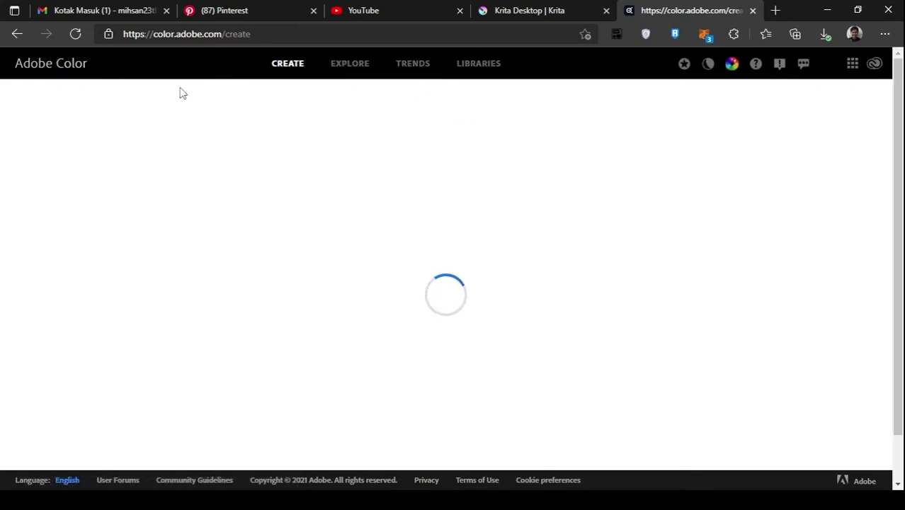
left_click(350, 69)
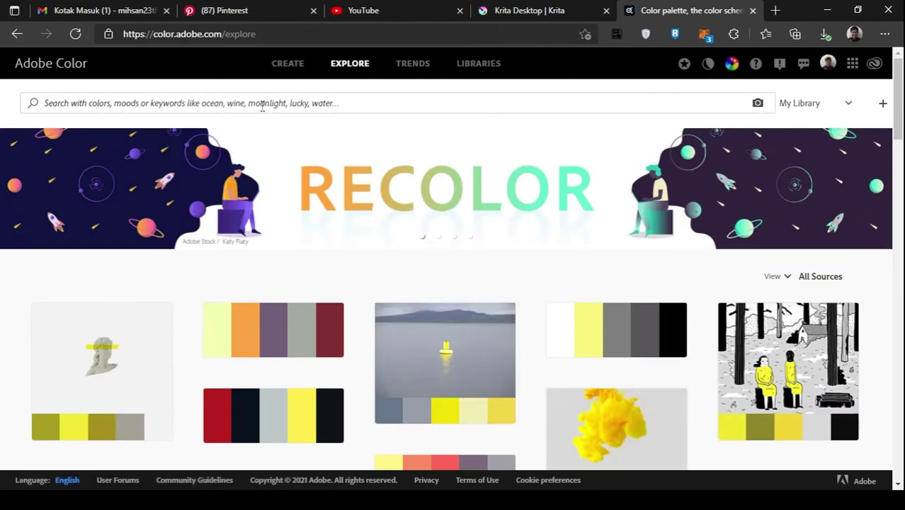
mouse_move(901, 127)
left_mouse_down()
mouse_move(901, 226)
mouse_move(901, 113)
left_mouse_up()
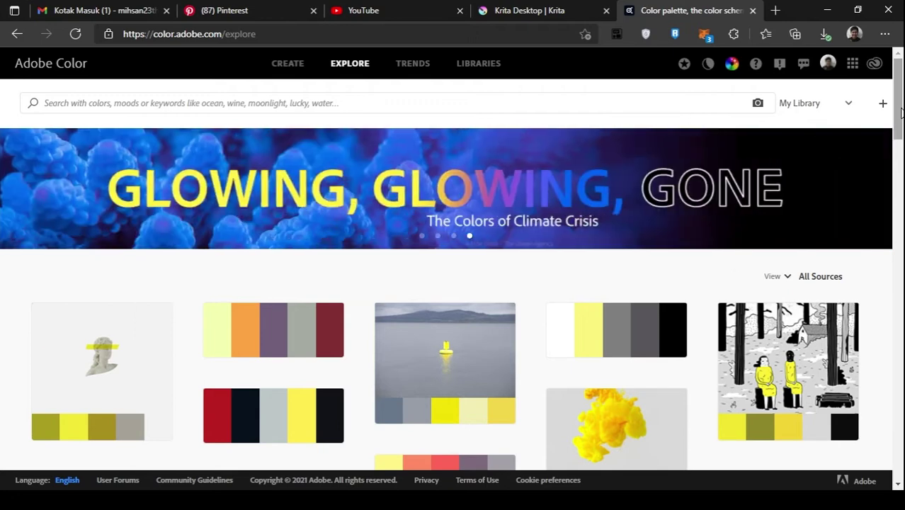
Search the colour palettes for "aestethic".
left_click(425, 102)
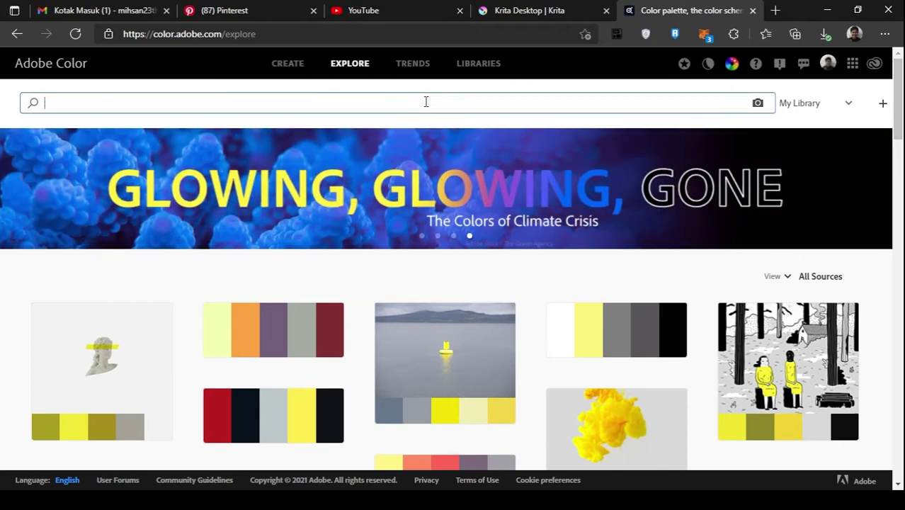
type("aeste")
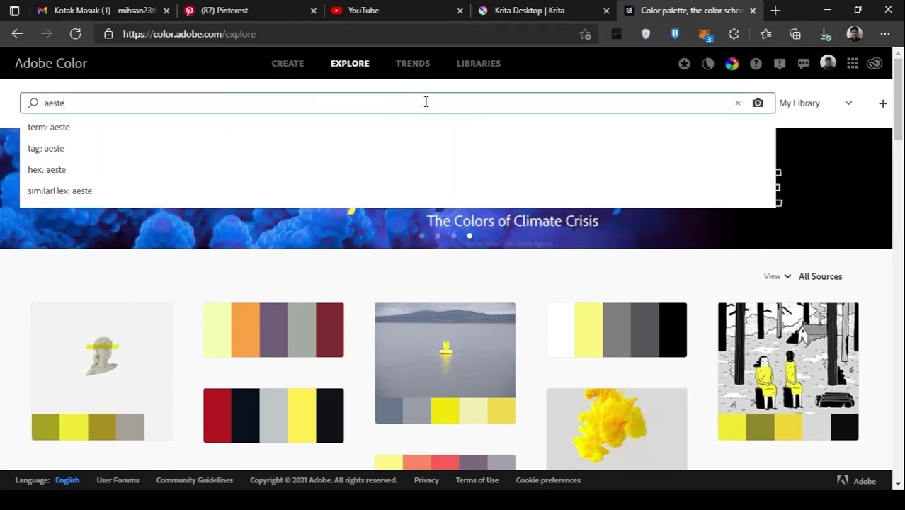
type("thic")
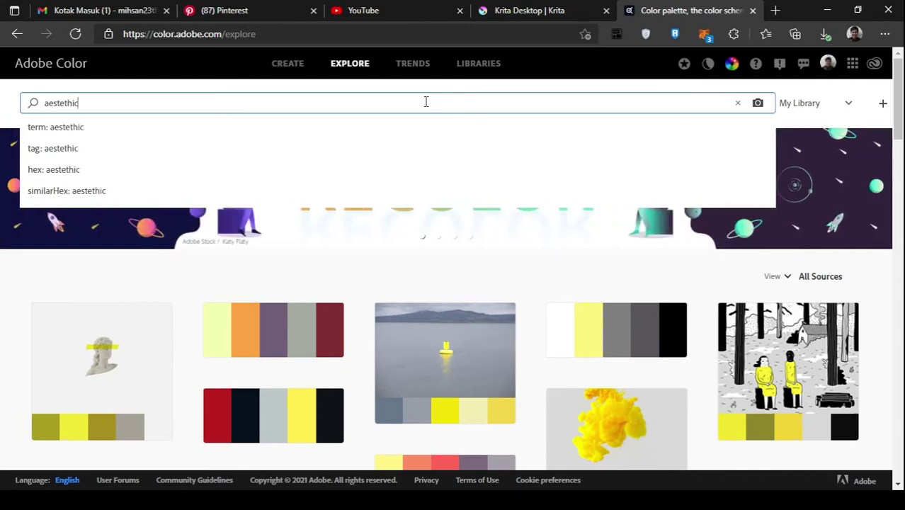
key("Return")
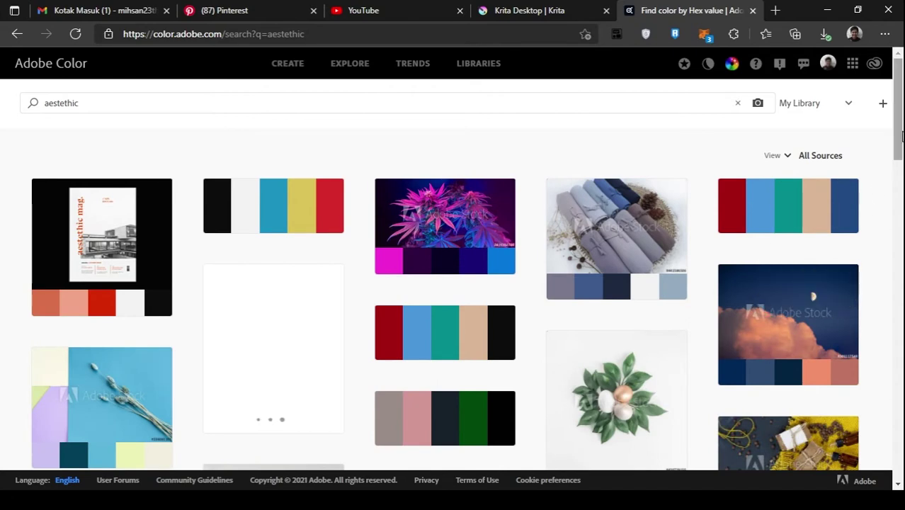
mouse_move(902, 83)
left_mouse_down()
mouse_move(903, 140)
mouse_move(902, 85)
left_mouse_up()
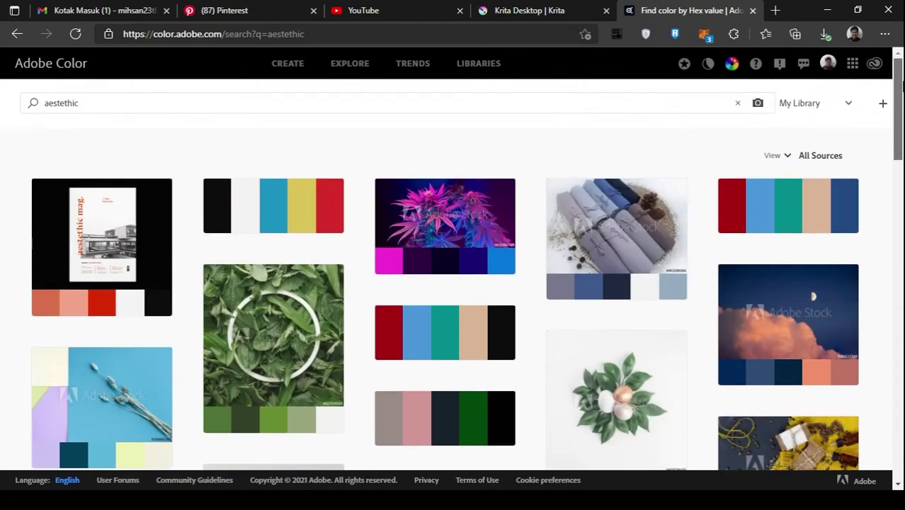
Search the colour palettes for "pastel" and browse through the palettes.
left_click(221, 107)
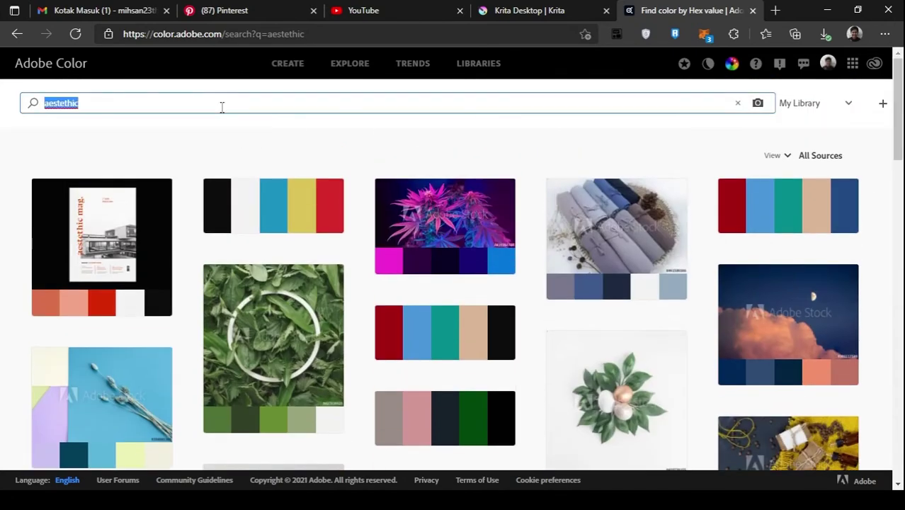
type("pastel")
key("Return")
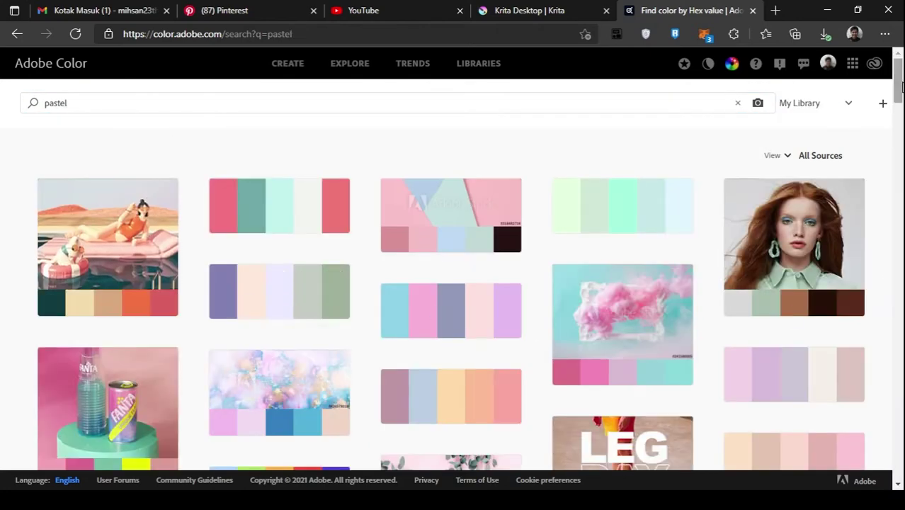
left_click_drag(898, 85, 898, 239)
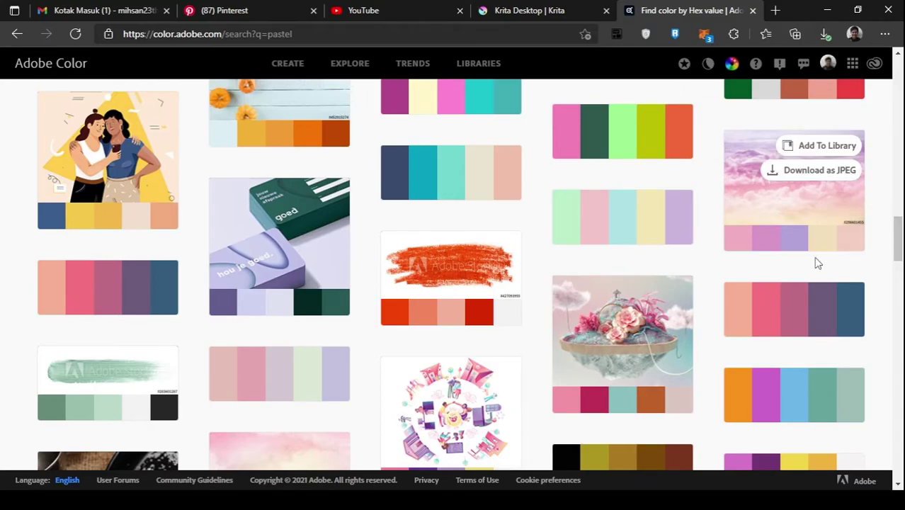
key("Print")
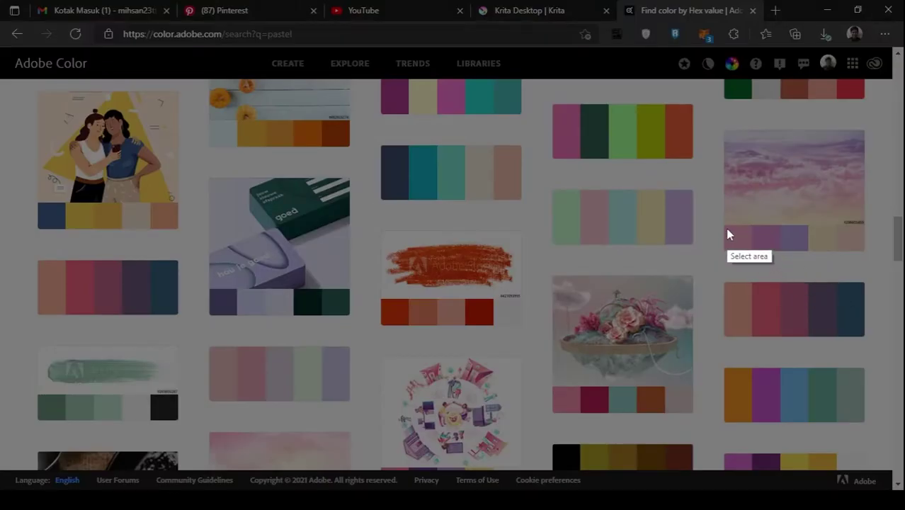
left_click_drag(725, 228, 867, 252)
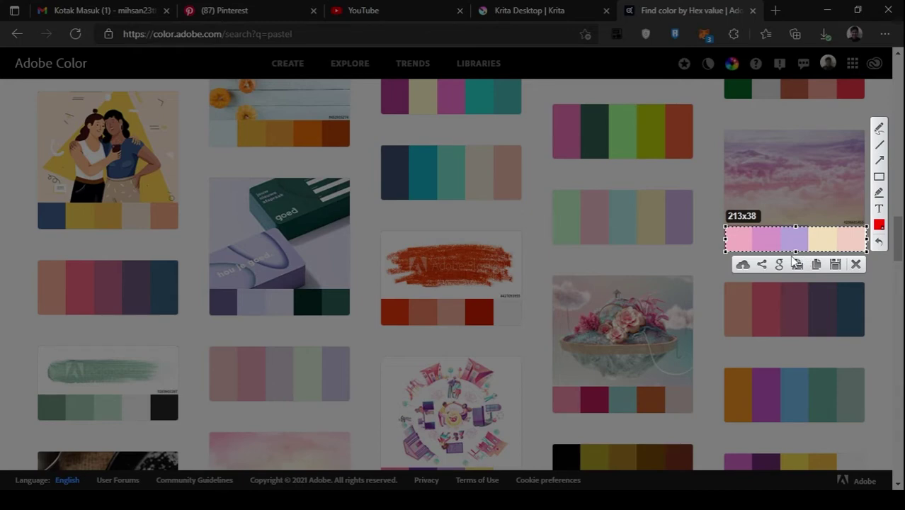
left_click(856, 268)
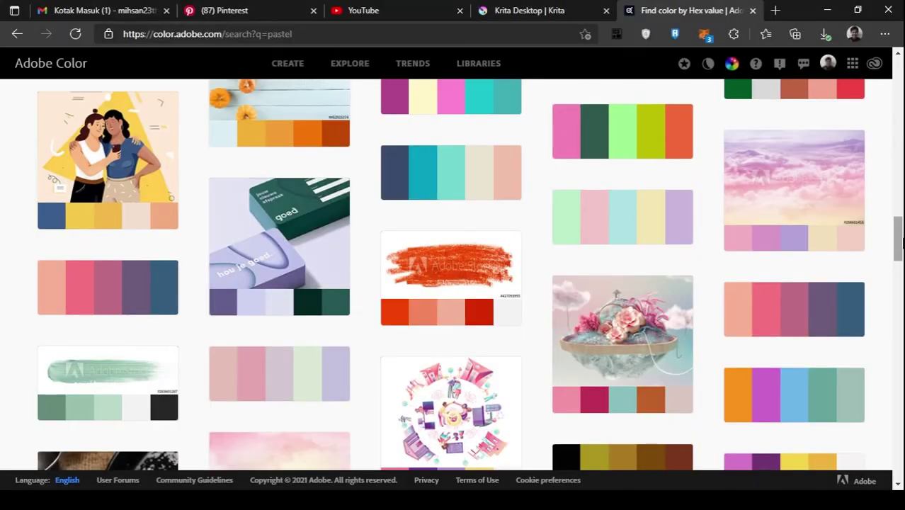
Find the five-colour pink and cream palette among the pastel results and copy a Lightshot screenshot of its swatches to the clipboard.
left_click_drag(897, 251, 899, 270)
mouse_move(312, 241)
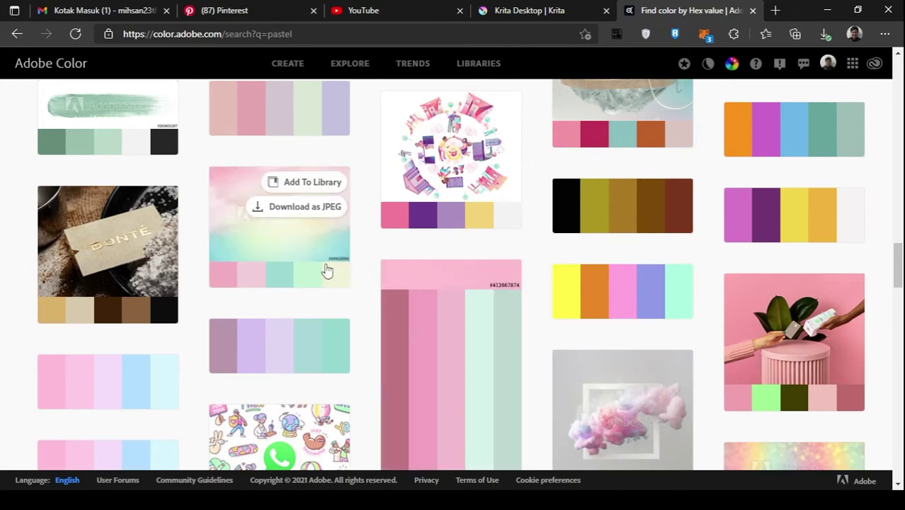
left_click_drag(900, 264, 900, 332)
mouse_move(245, 365)
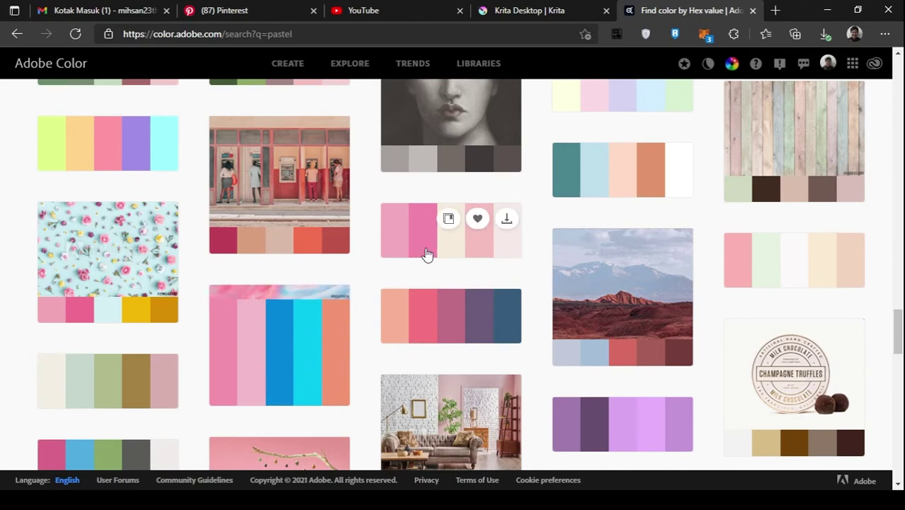
mouse_move(583, 354)
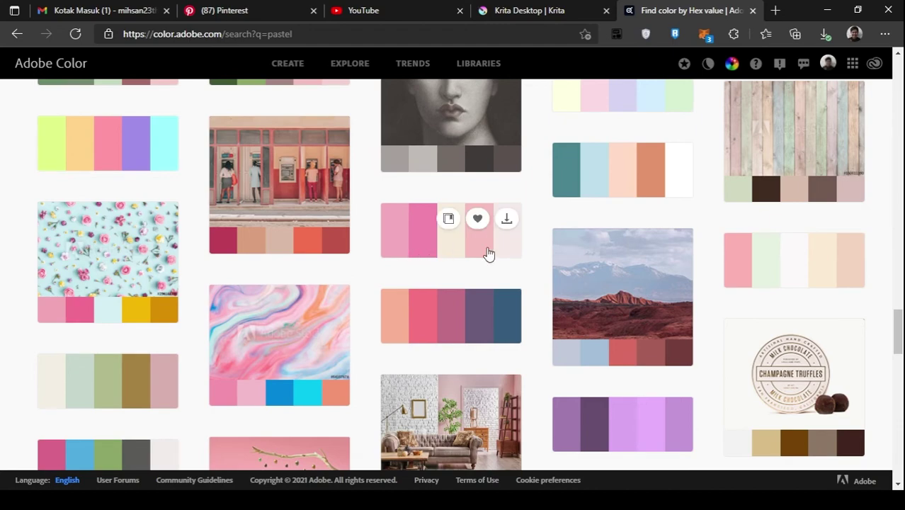
mouse_move(900, 328)
left_mouse_down()
mouse_move(900, 297)
mouse_move(901, 345)
left_mouse_up()
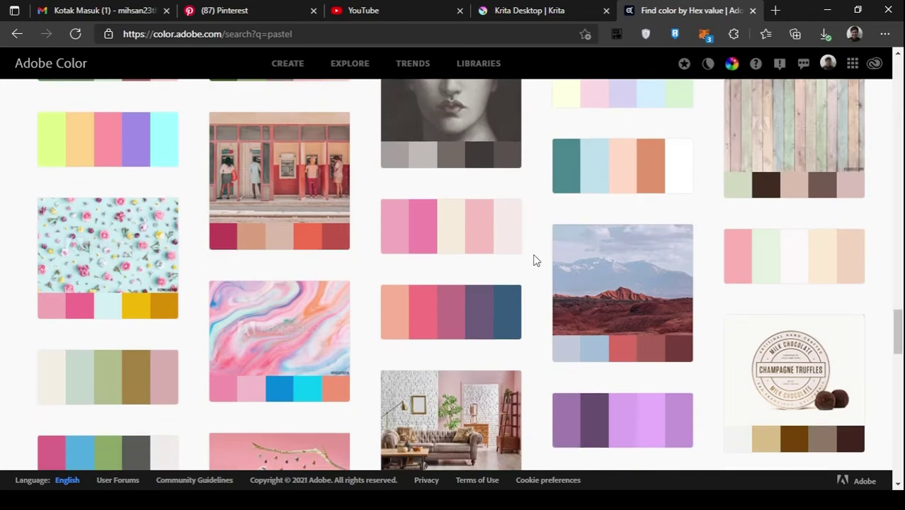
key("Print")
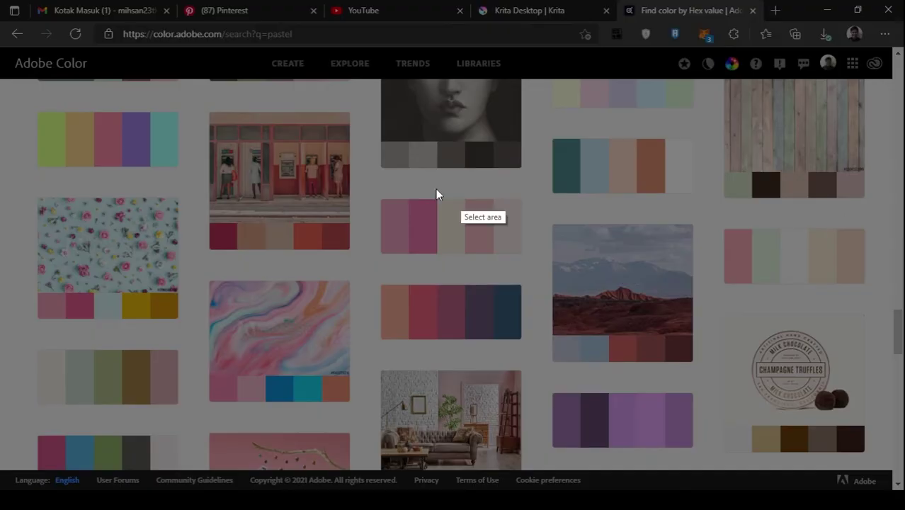
left_click_drag(381, 202, 526, 239)
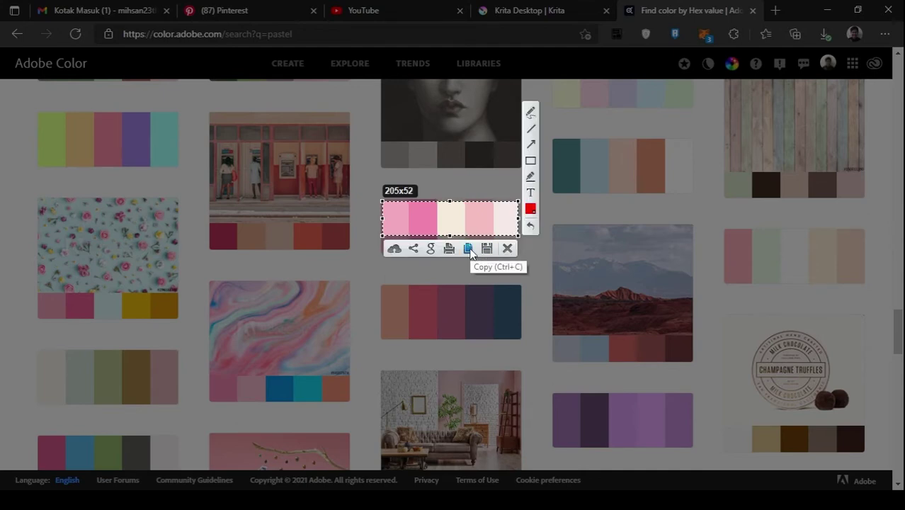
left_click(470, 249)
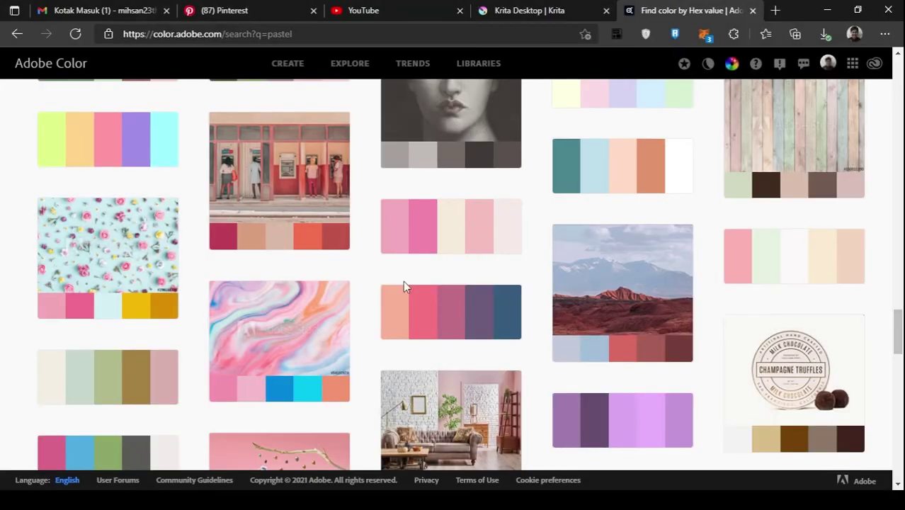
Switch to Krita and create a new custom document 3000 px wide and 2000 px high at 72 ppi.
key("alt+Tab")
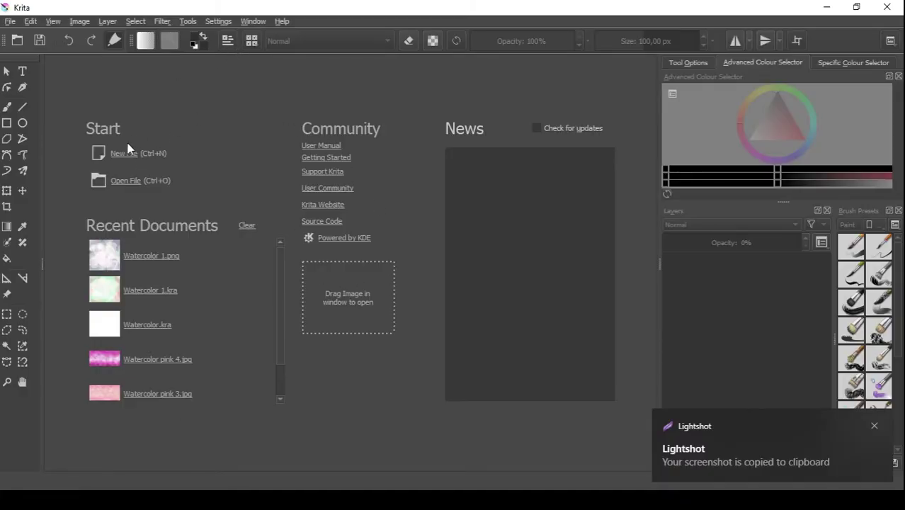
left_click(112, 156)
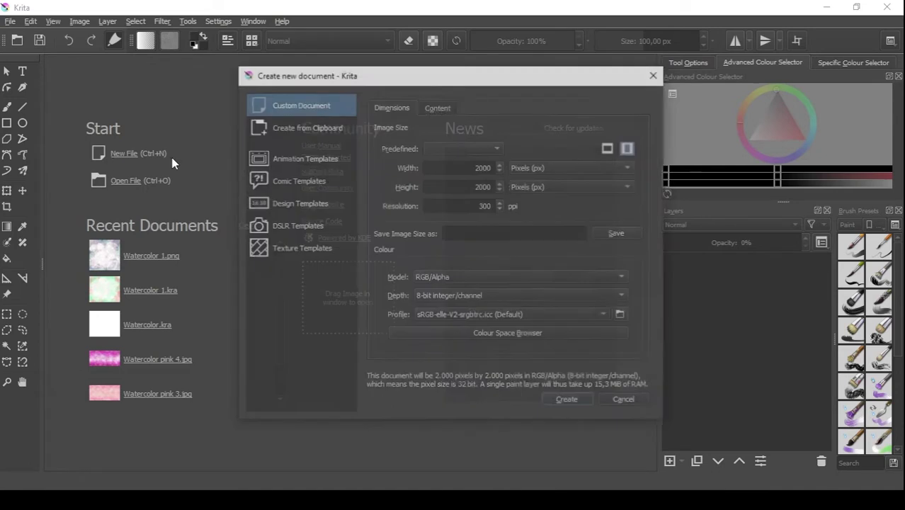
double_click(469, 171)
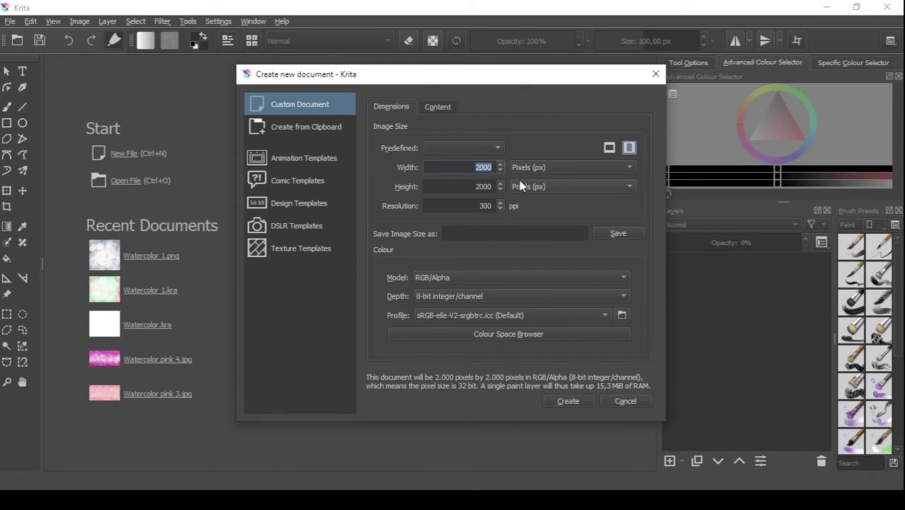
type("3000")
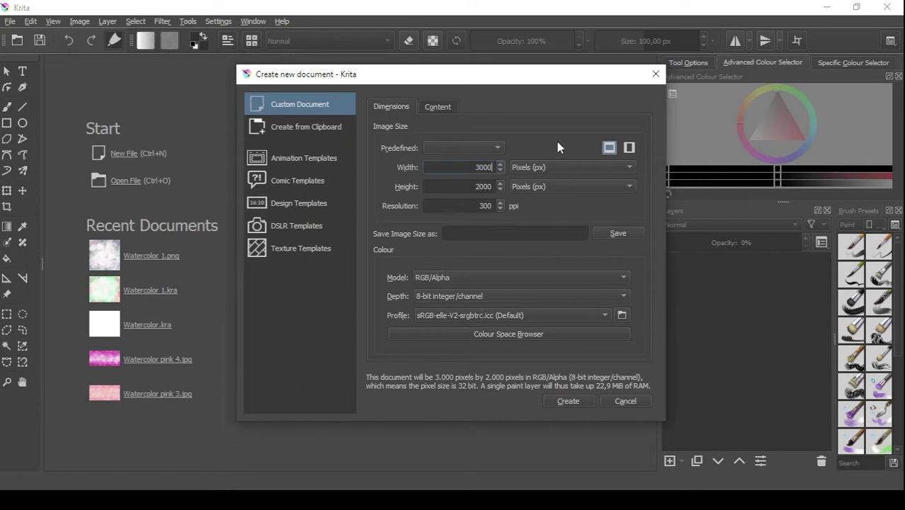
double_click(480, 206)
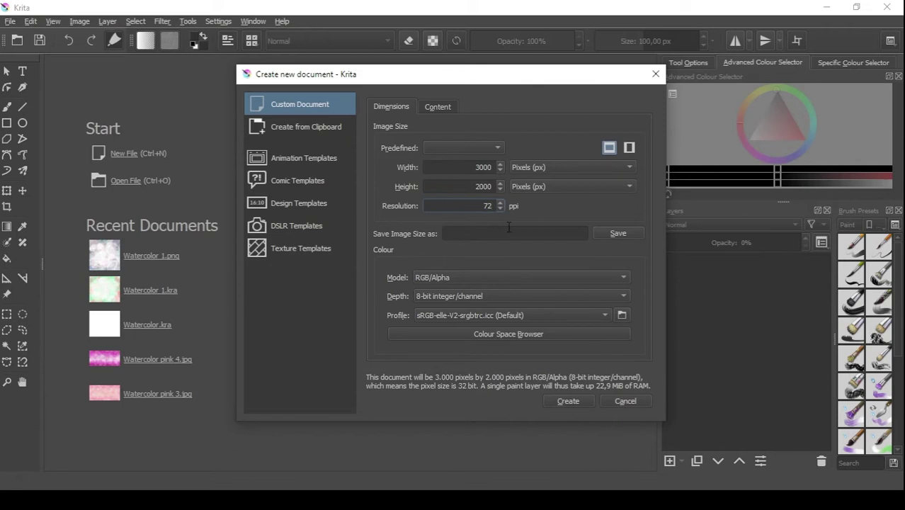
left_click(558, 402)
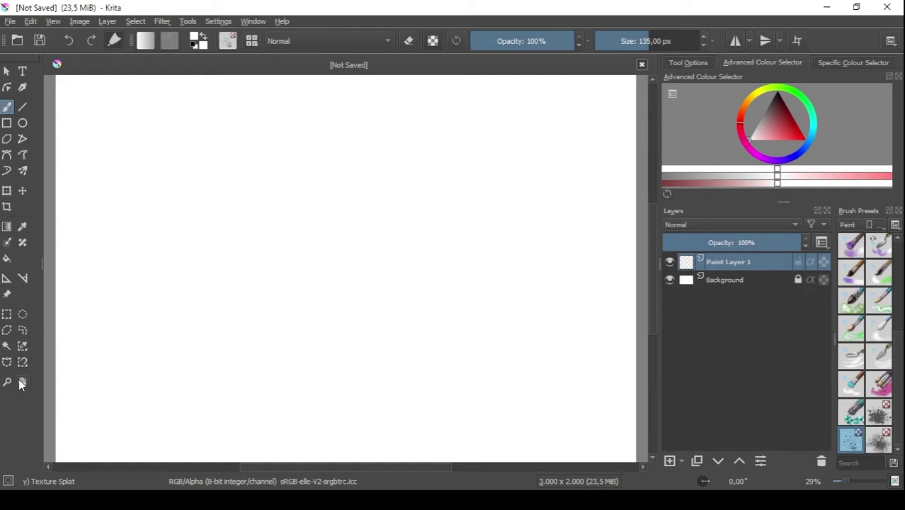
left_click(7, 383)
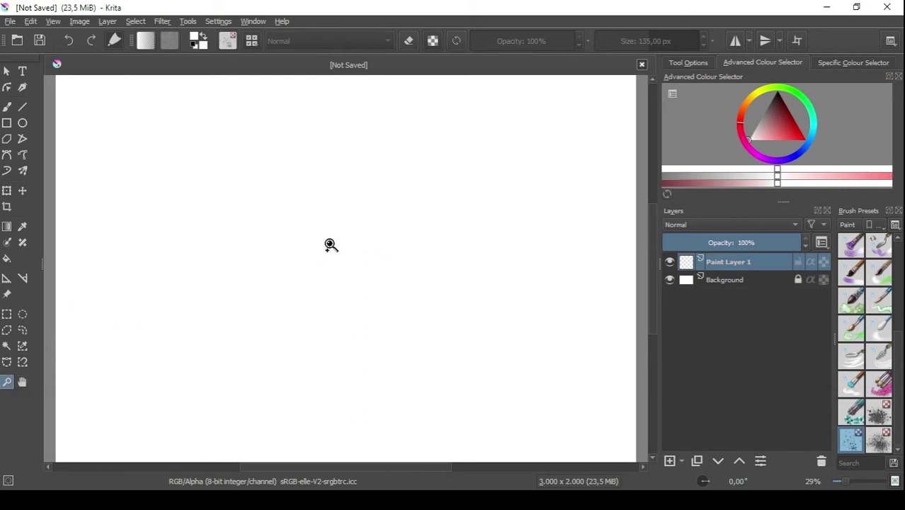
left_click(348, 228, "ctrl")
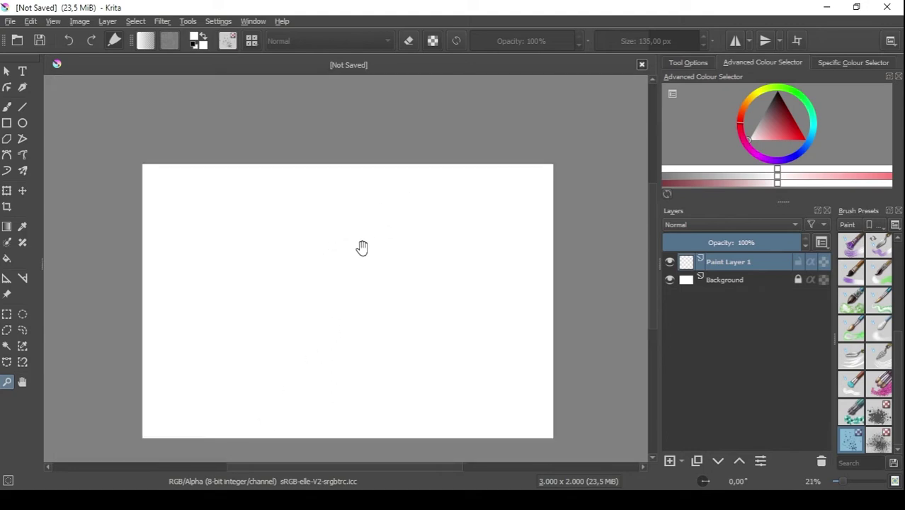
scroll(355, 297, "down", 1)
left_click_drag(356, 297, 372, 273)
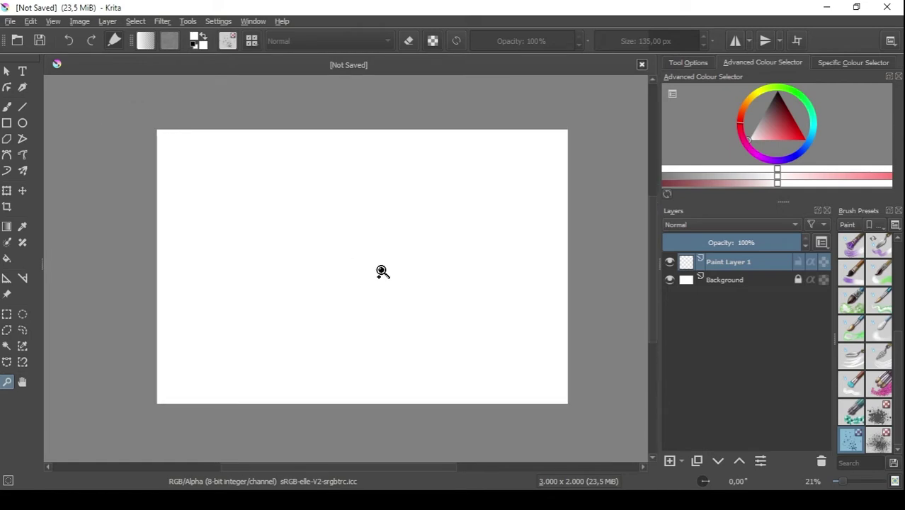
left_click(7, 71)
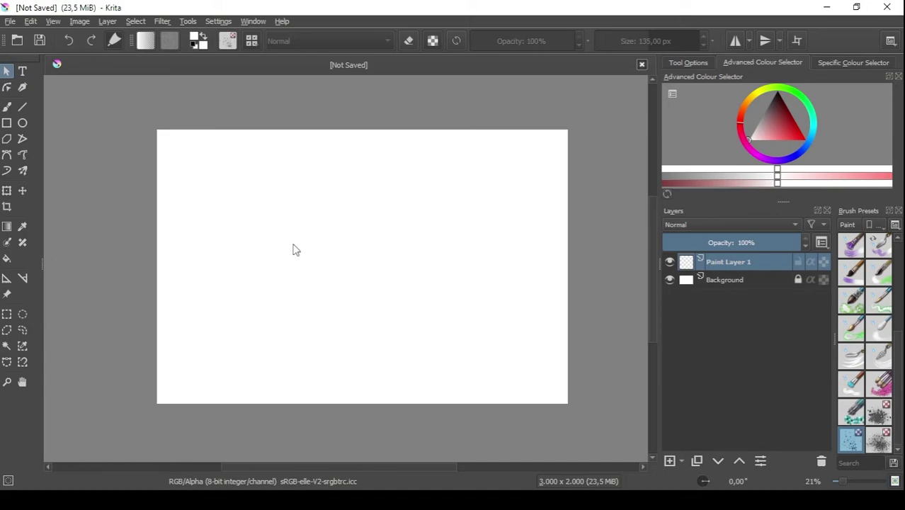
Return to Adobe Color in the browser and copy a Lightshot capture of the five-colour pink and cream palette to the clipboard.
key("alt+Tab")
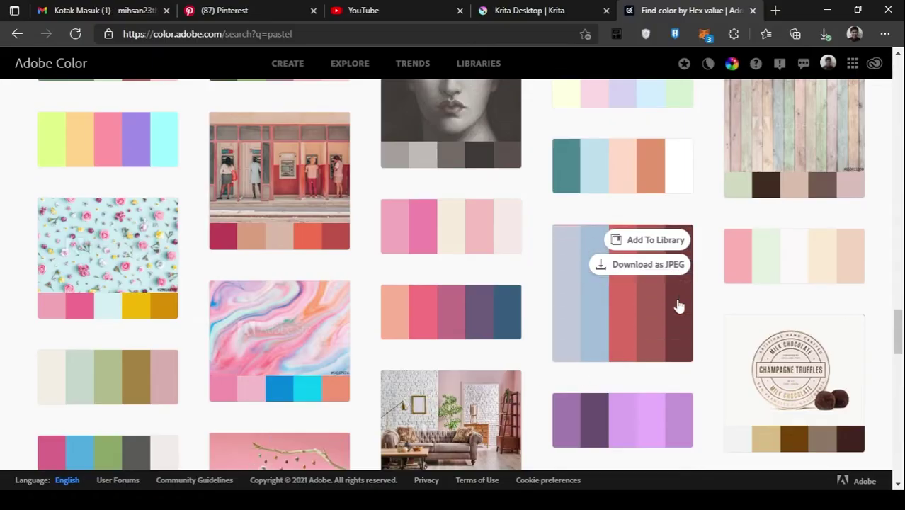
key("Print")
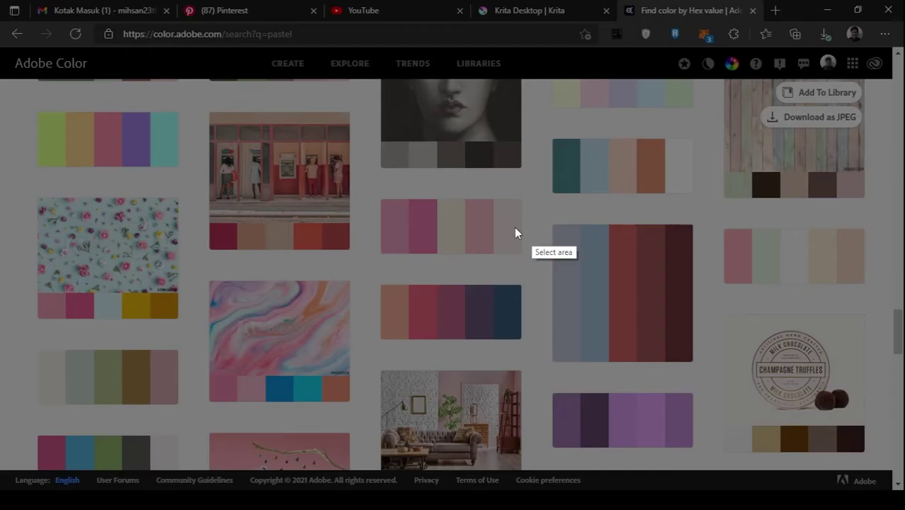
left_click_drag(386, 207, 519, 242)
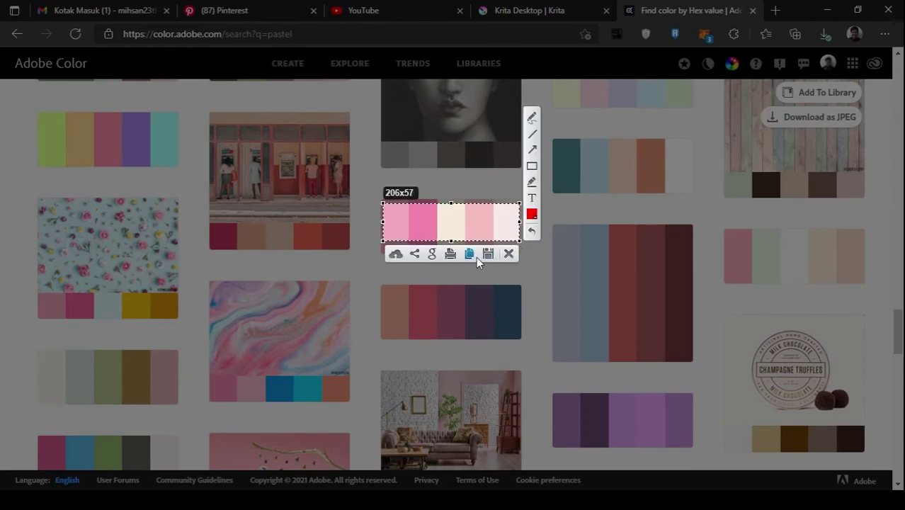
left_click(472, 255)
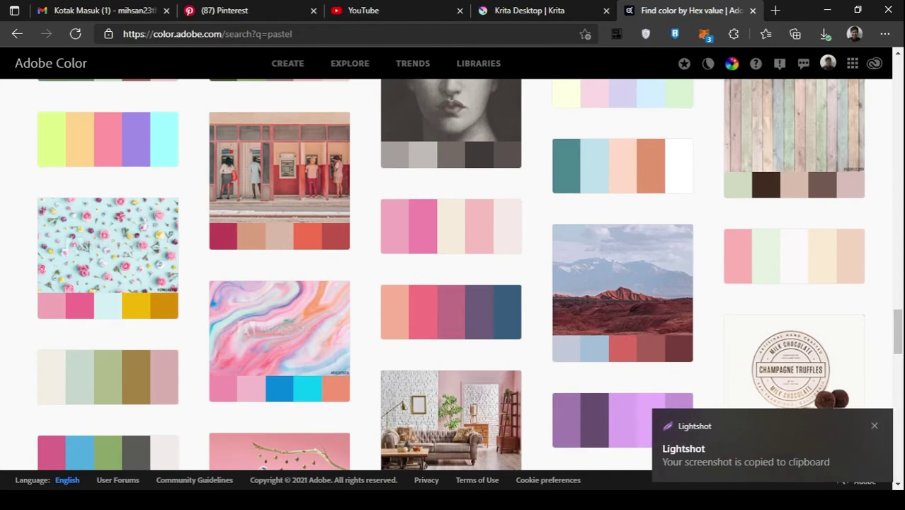
Switch to Krita and paste the palette capture into the document, interpreting its colours As Web (sRGB).
key("alt+Tab")
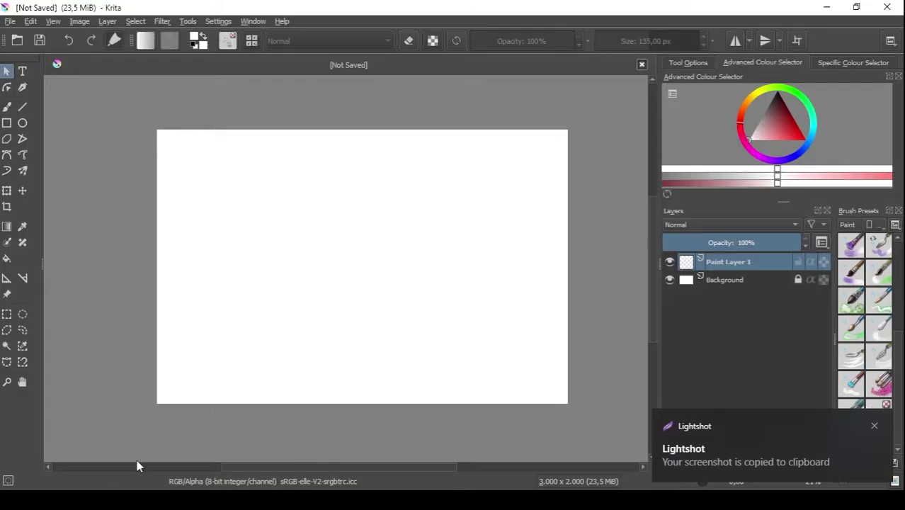
key("ctrl+v")
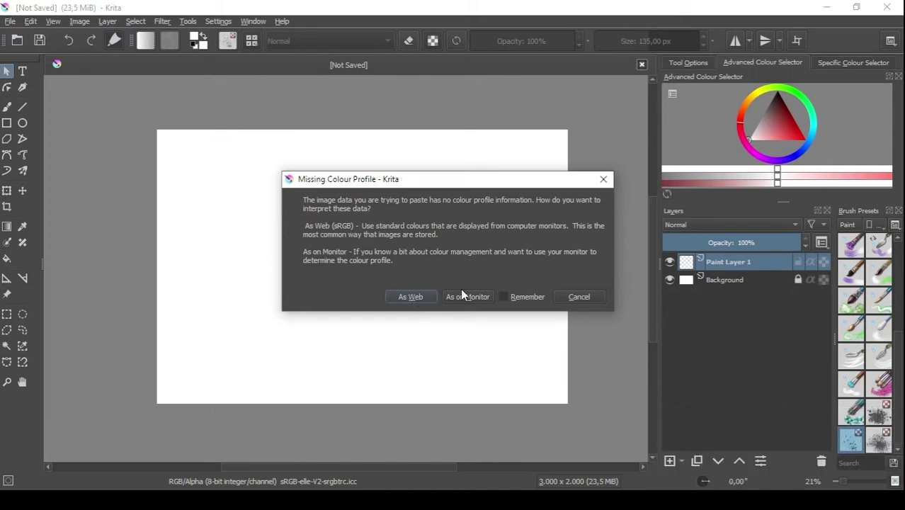
left_click(414, 298)
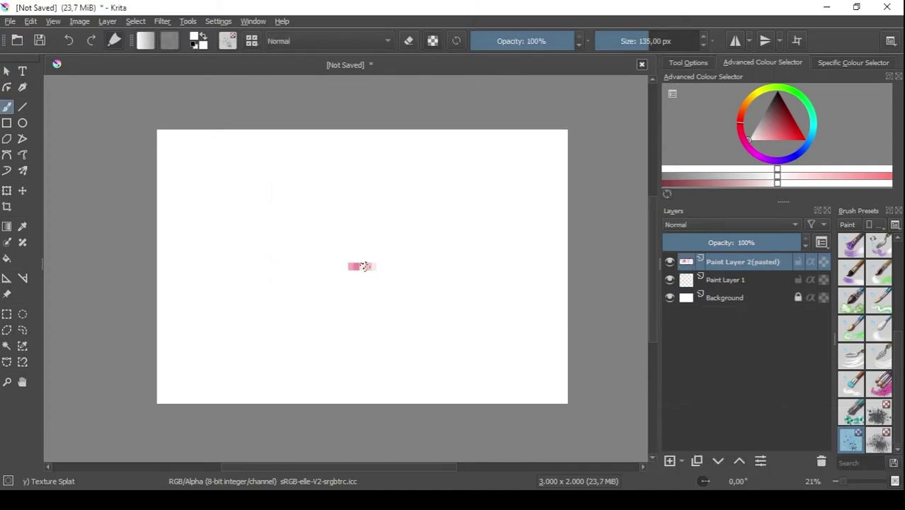
Scale the pasted palette up proportionally to about four times its size with the Transform tool.
left_click(22, 190)
left_click(8, 192)
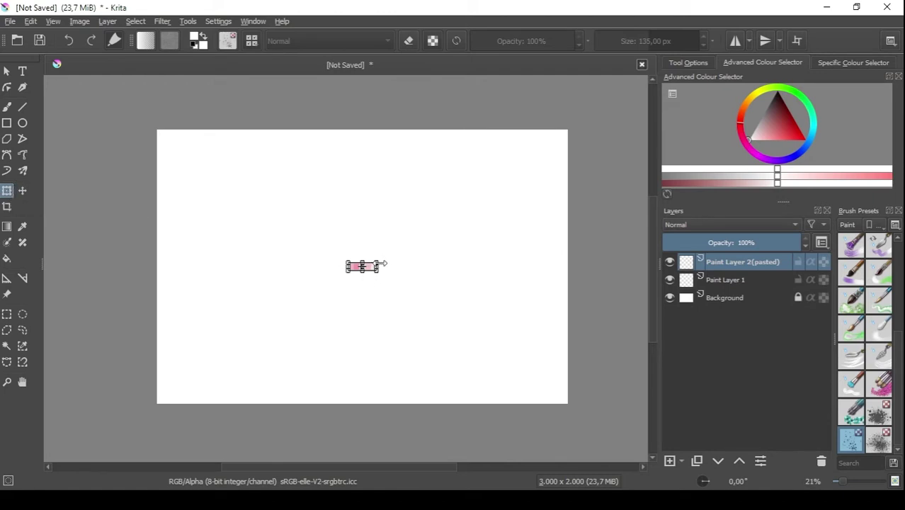
left_click_drag(381, 263, 469, 239)
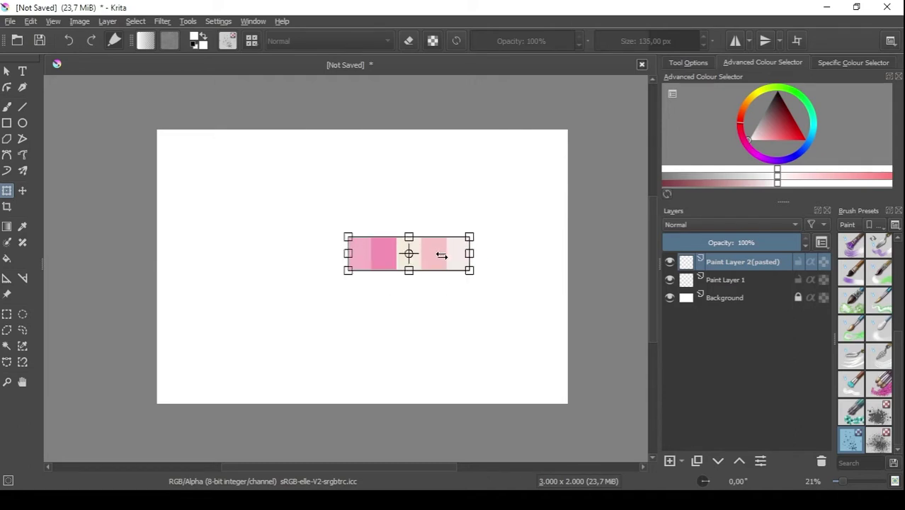
left_click(6, 71)
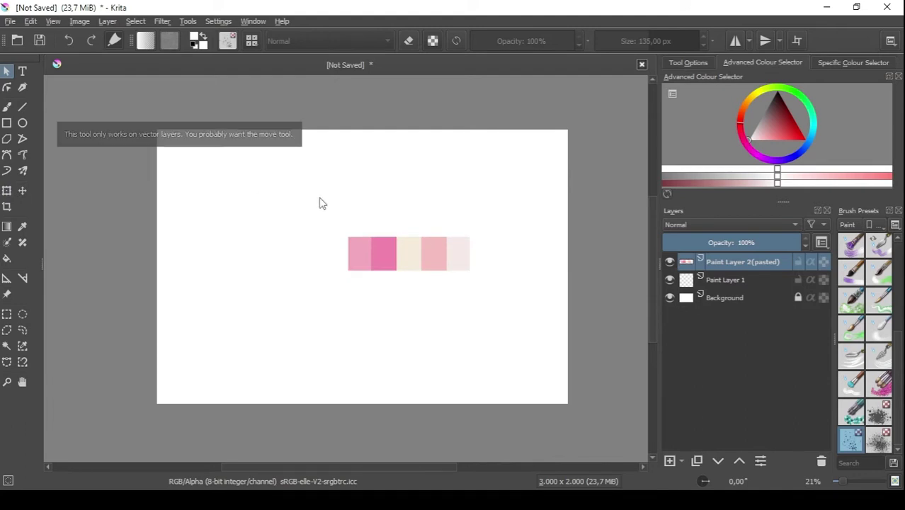
Move the enlarged palette to the upper right area of the canvas and lock its layer.
left_click(23, 191)
left_click_drag(391, 247, 431, 177)
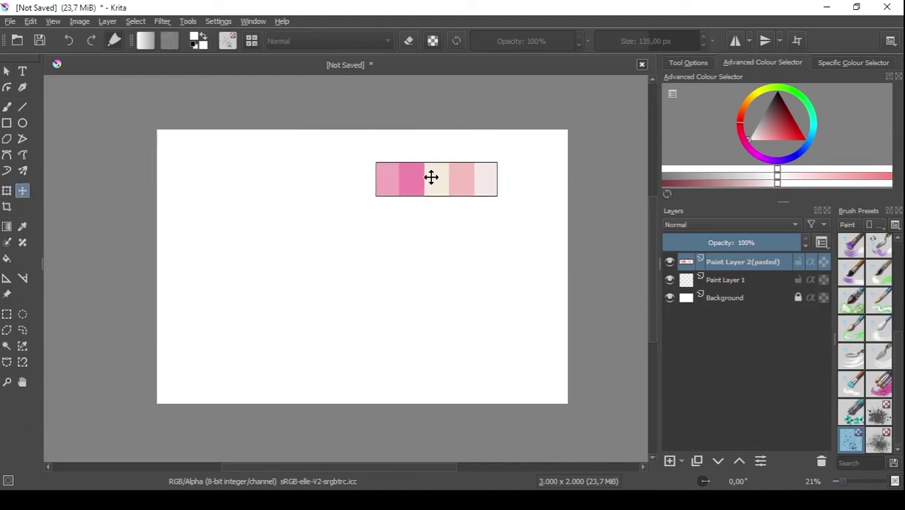
left_click(799, 262)
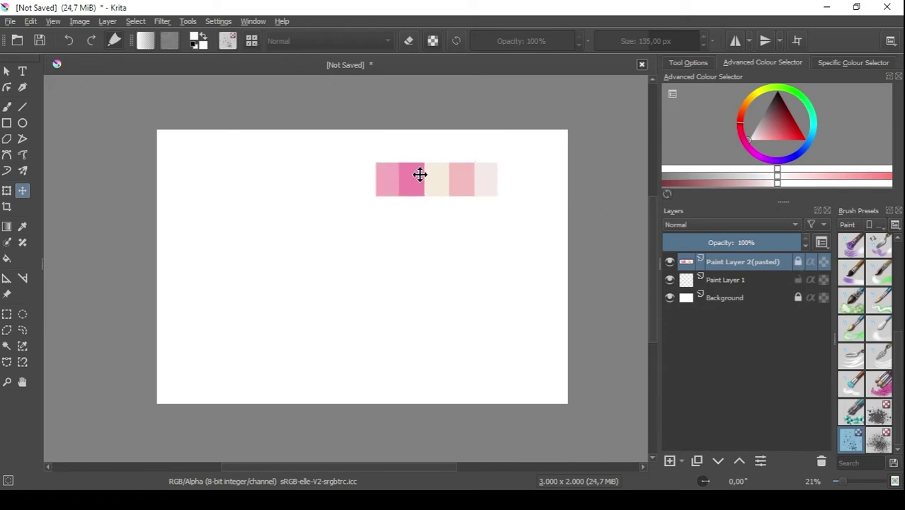
Activate Paint Layer 1 and, with the brush active, sample the palette's salmon pink swatch followed by its deep pink swatch as foreground colour.
left_click(732, 281)
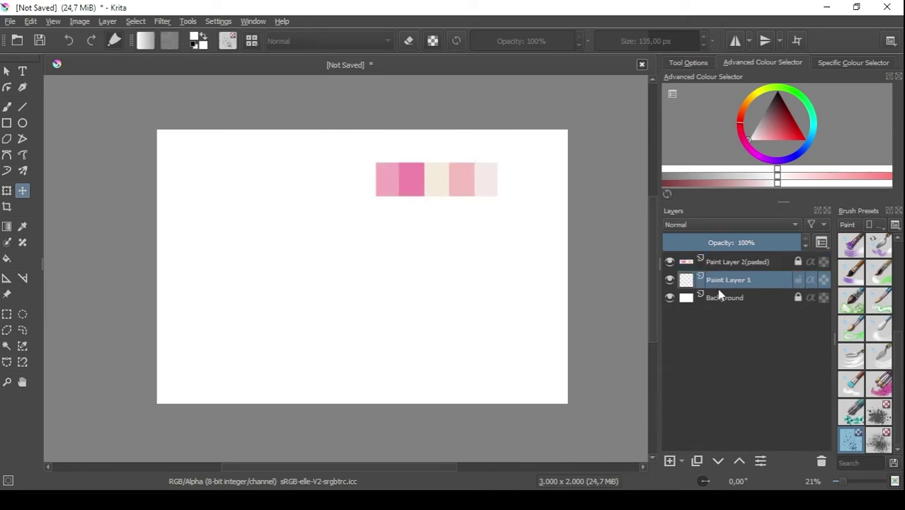
mouse_move(717, 298)
key("o")
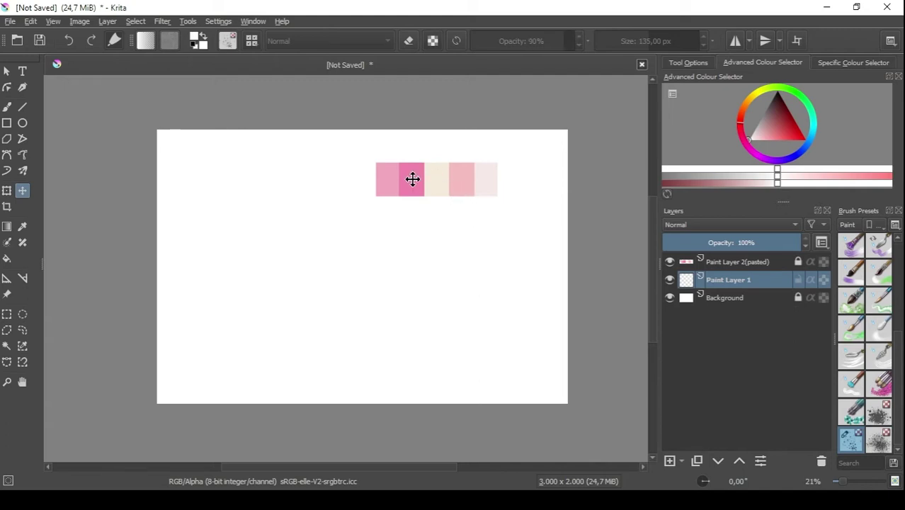
key("b")
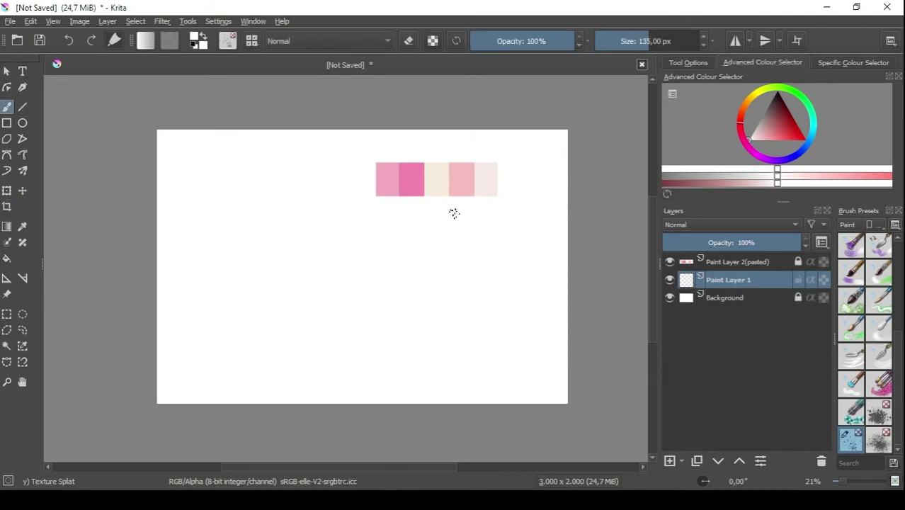
key("i")
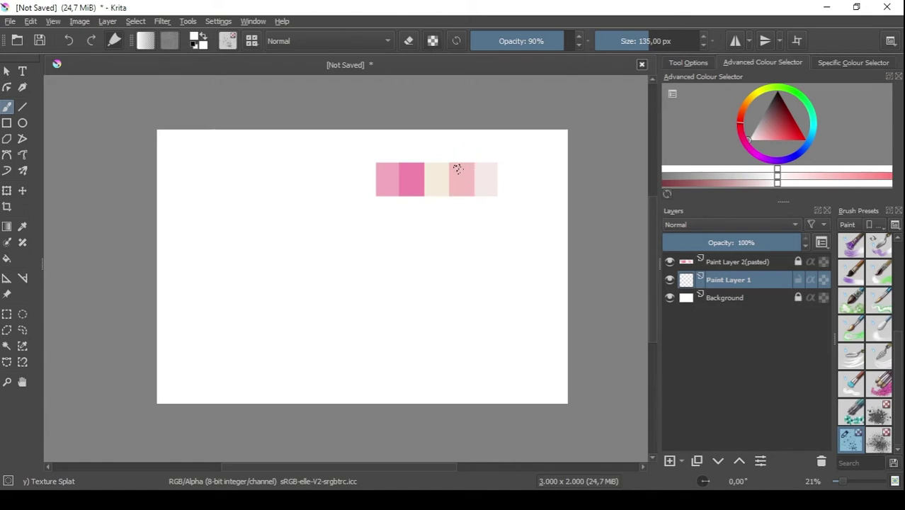
left_click(461, 177, "ctrl")
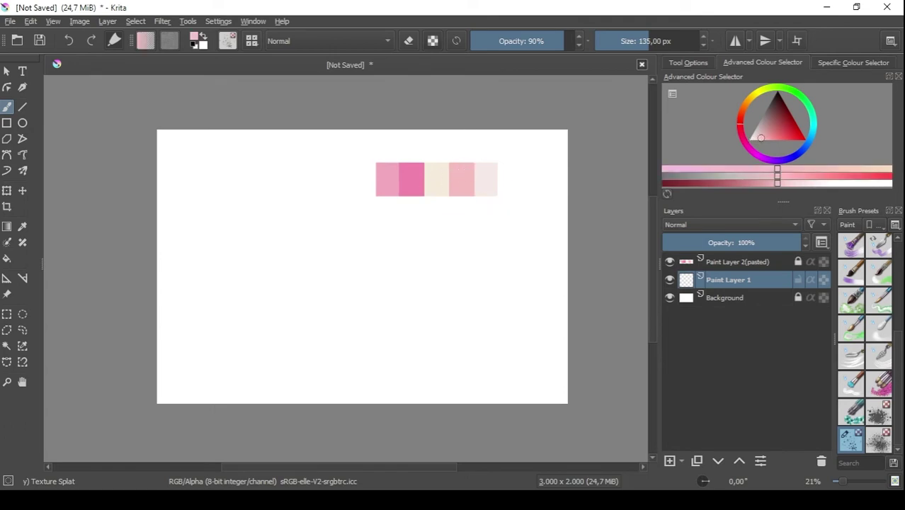
left_click(411, 172, "ctrl")
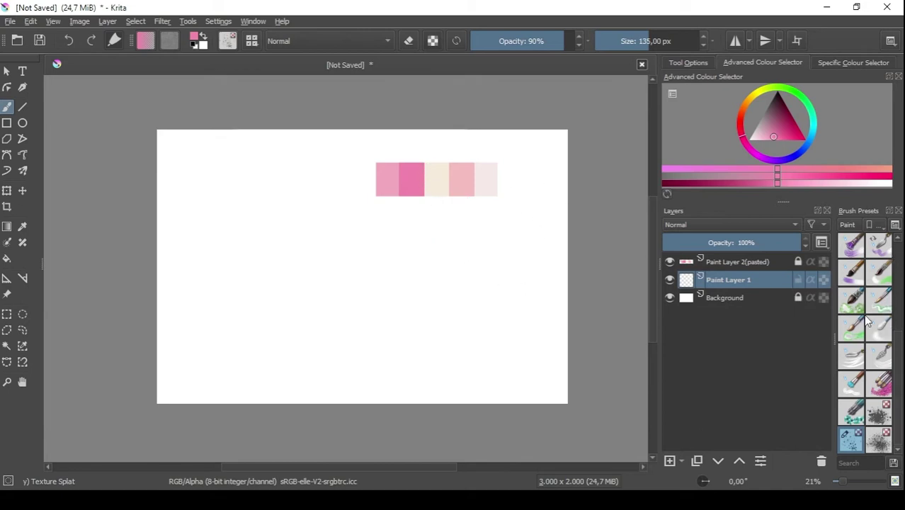
Look through the Digital brush presets, return to the Paint presets and choose the Watercolor Texture brush.
left_click(851, 224)
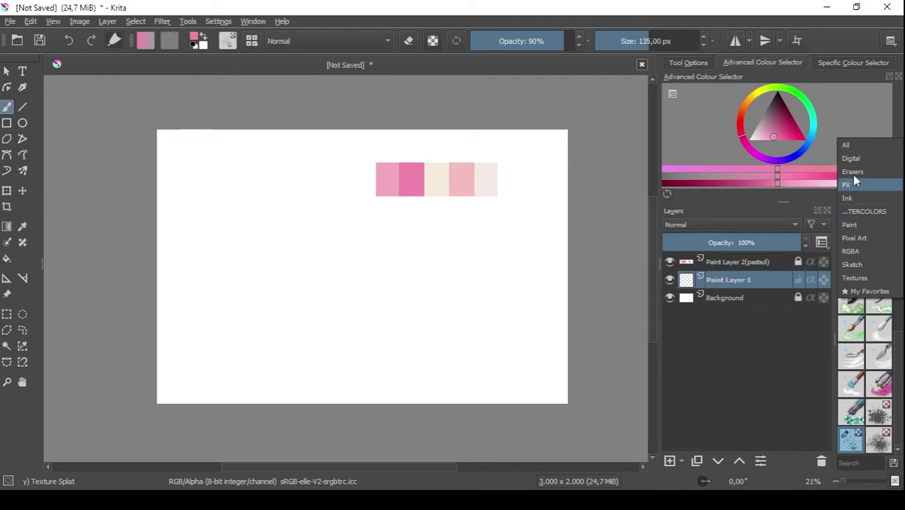
key("Escape")
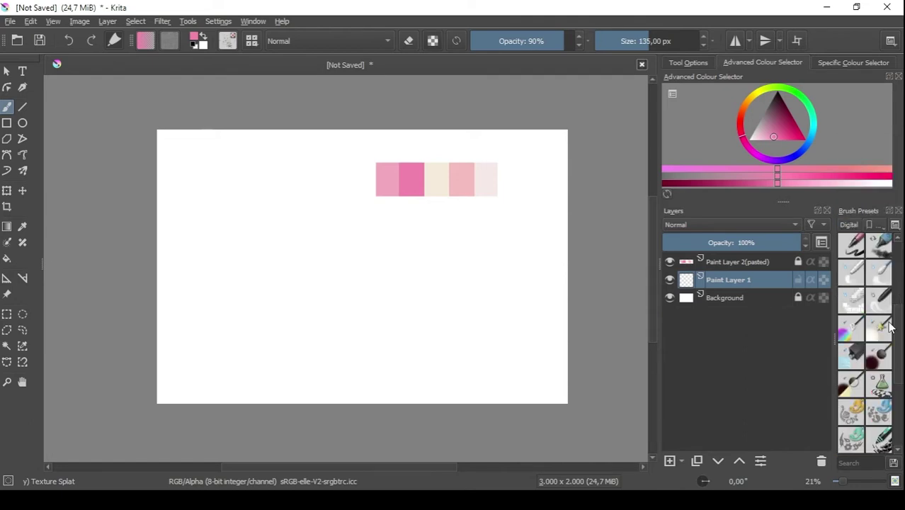
mouse_move(898, 340)
left_mouse_down()
mouse_move(904, 425)
mouse_move(898, 358)
left_mouse_up()
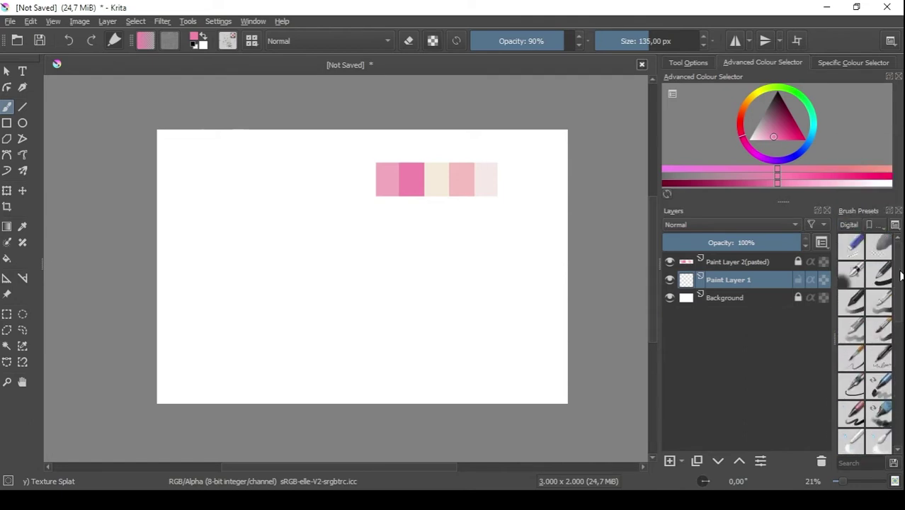
left_click(854, 225)
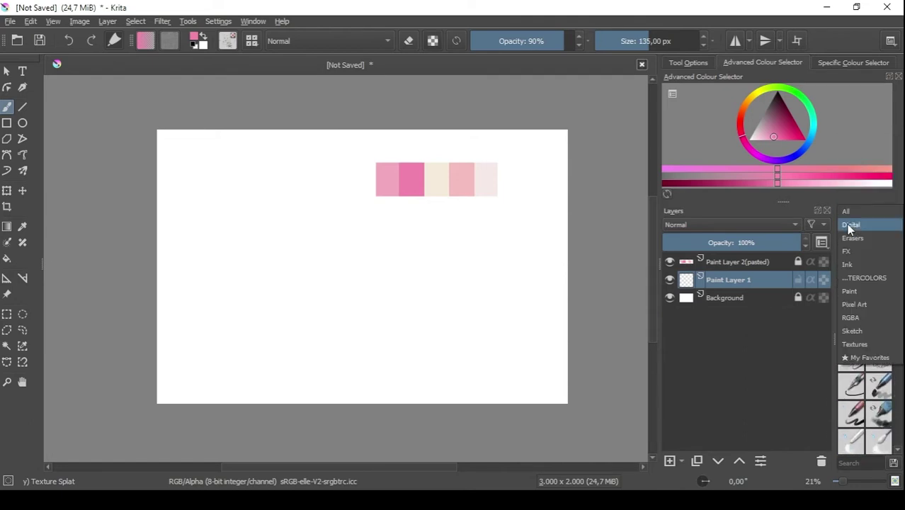
left_click(863, 291)
left_click_drag(898, 331, 898, 417)
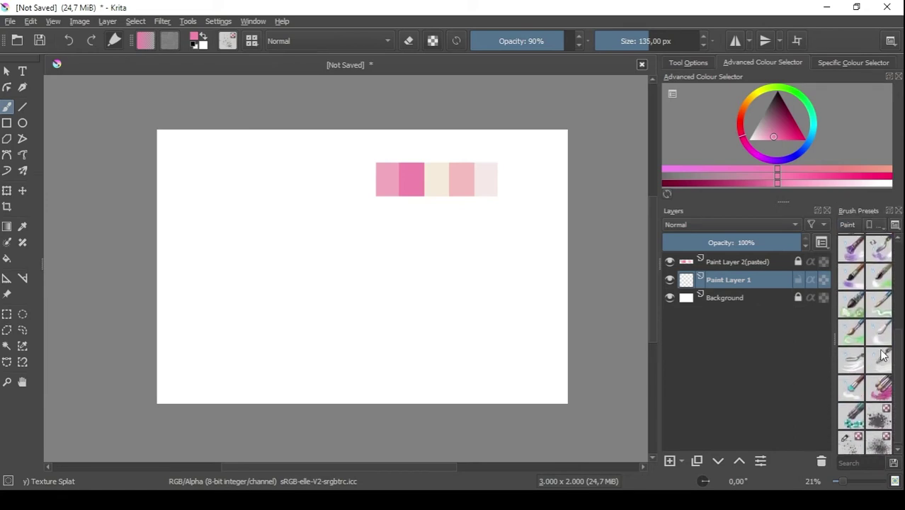
left_click(857, 305)
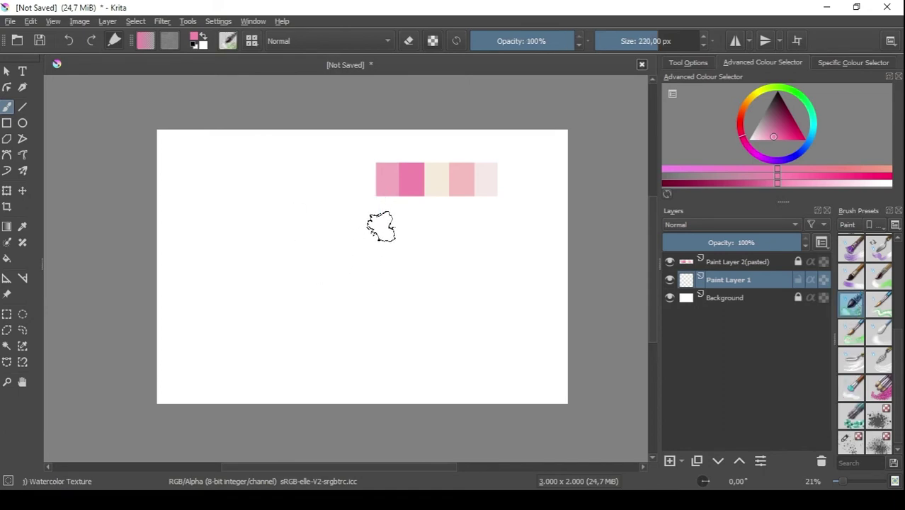
Set the Watercolor Texture brush size to 1000 px, try a short stroke near the canvas's upper right corner and undo it.
left_click_drag(665, 37, 705, 42)
mouse_move(544, 167)
left_mouse_down()
mouse_move(339, 141)
mouse_move(291, 156)
mouse_move(534, 181)
left_mouse_up()
key("ctrl+z")
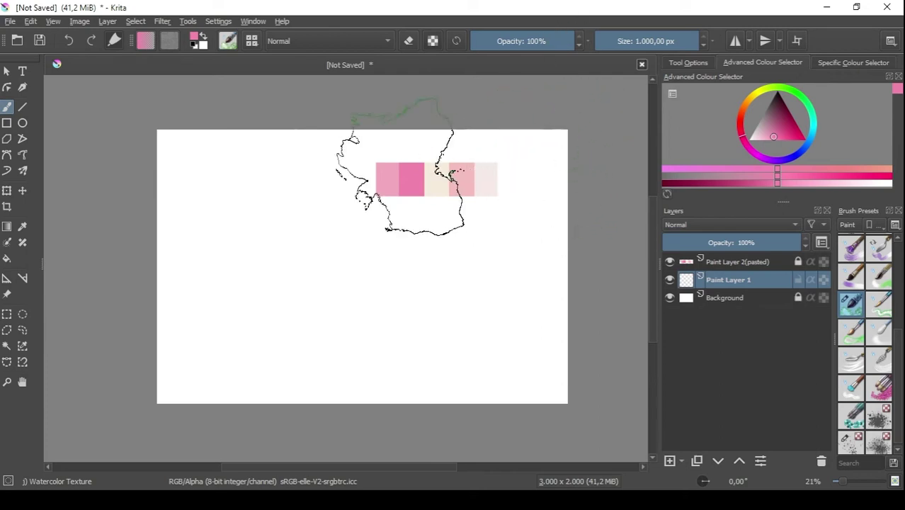
Cover the whole canvas with deep pink Watercolor Texture strokes on Paint Layer 1 and rename the layer Base.
left_click(533, 170)
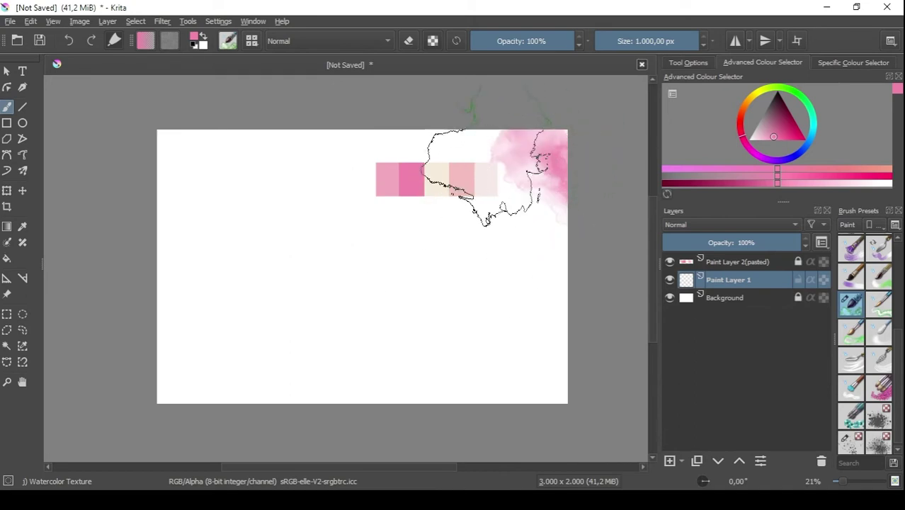
mouse_move(510, 174)
left_mouse_down()
mouse_move(402, 170)
mouse_move(369, 157)
mouse_move(334, 168)
mouse_move(277, 162)
left_mouse_up()
mouse_move(178, 177)
left_mouse_down()
mouse_move(213, 258)
mouse_move(414, 233)
mouse_move(588, 291)
mouse_move(152, 340)
mouse_move(553, 368)
mouse_move(425, 253)
mouse_move(445, 161)
mouse_move(212, 170)
mouse_move(511, 284)
mouse_move(528, 251)
mouse_move(518, 199)
mouse_move(652, 193)
left_mouse_up()
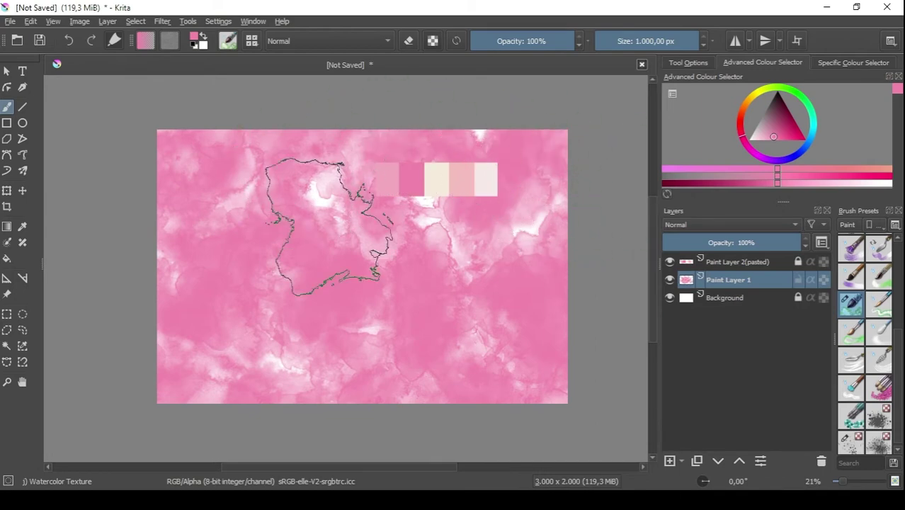
left_click(325, 225)
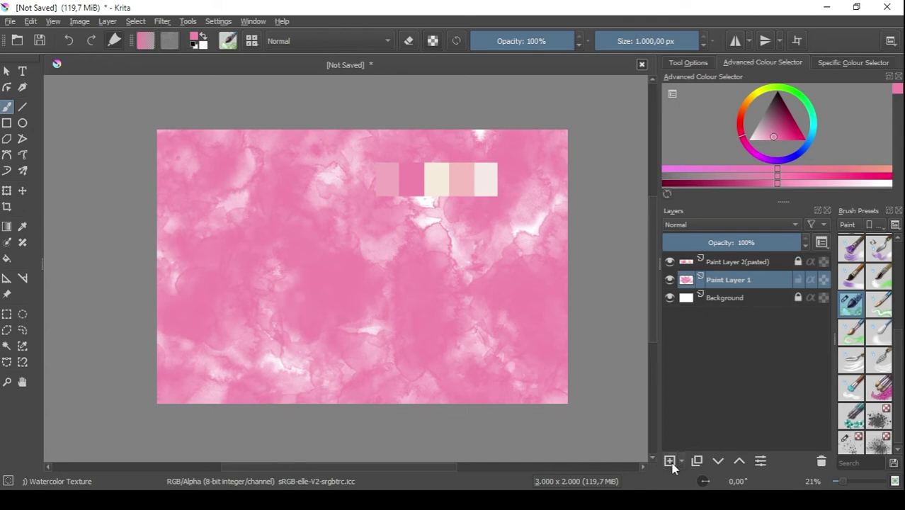
double_click(739, 284)
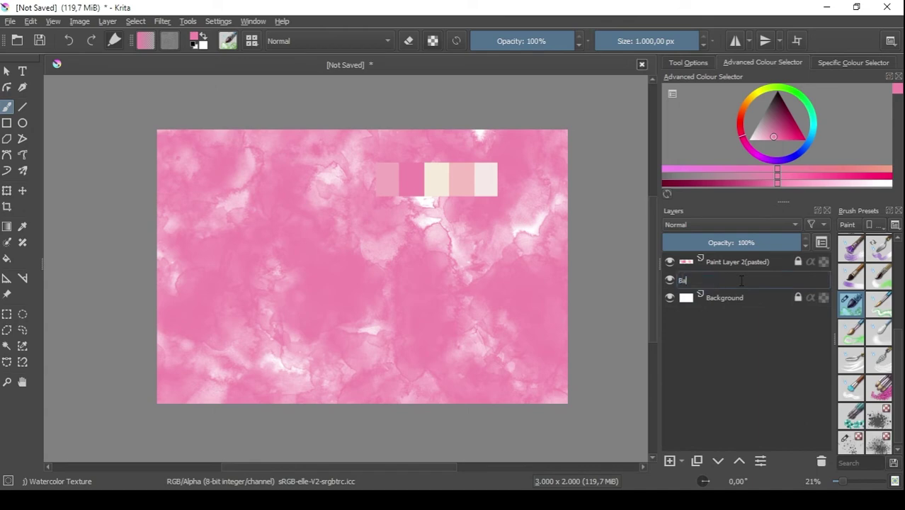
key("Return")
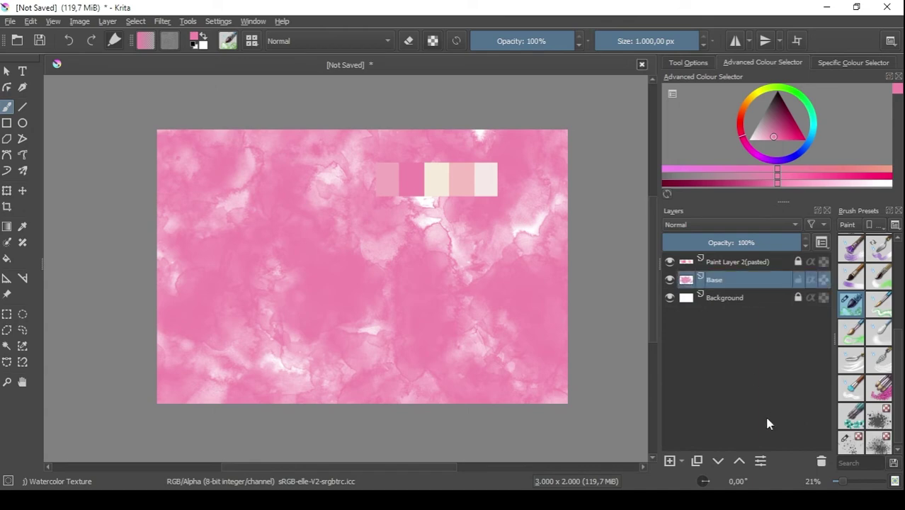
Add a paint layer above Base and paint patches across the canvas in the lighter pink sampled from the palette's first swatch.
left_click(670, 462)
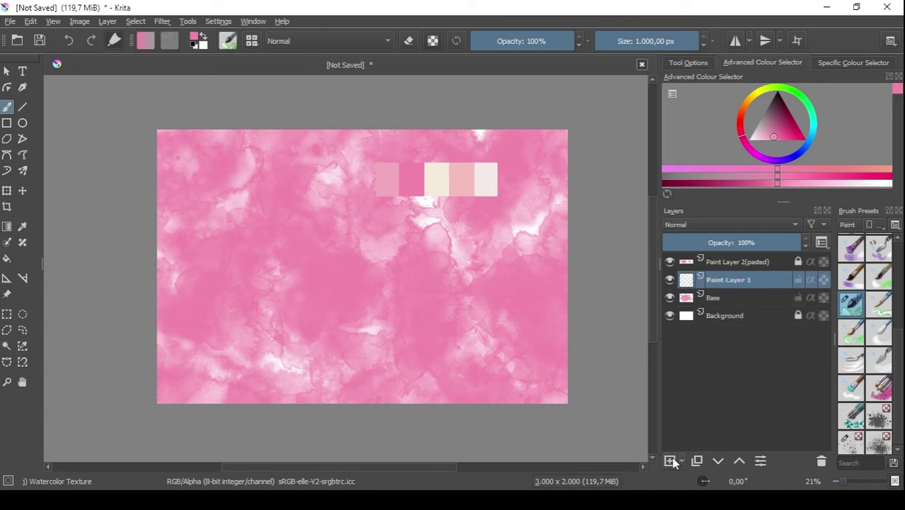
left_click(389, 172, "ctrl")
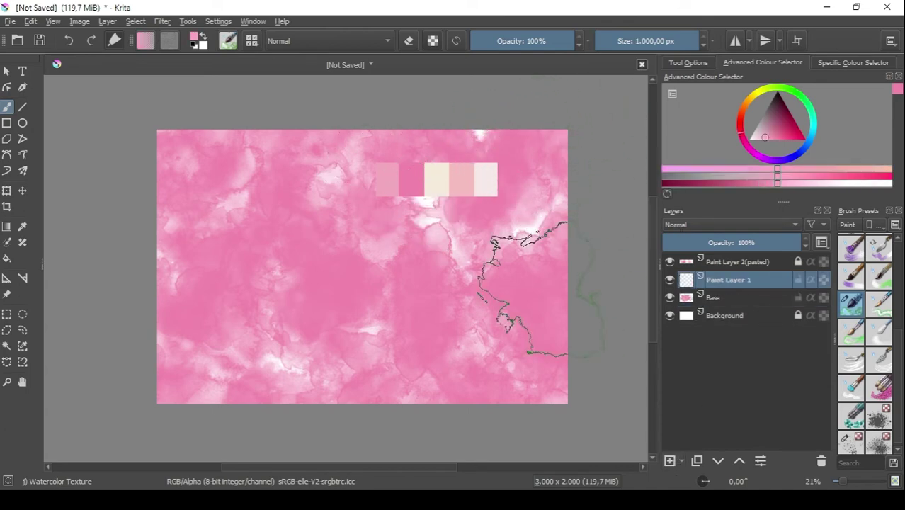
mouse_move(486, 354)
left_mouse_down()
mouse_move(473, 312)
mouse_move(442, 337)
mouse_move(534, 274)
mouse_move(529, 207)
mouse_move(481, 224)
mouse_move(472, 189)
mouse_move(437, 280)
mouse_move(402, 185)
mouse_move(223, 197)
mouse_move(201, 284)
mouse_move(245, 344)
mouse_move(339, 314)
mouse_move(348, 325)
mouse_move(408, 338)
mouse_move(293, 338)
left_mouse_up()
mouse_move(494, 228)
left_mouse_down()
mouse_move(485, 168)
mouse_move(544, 224)
left_mouse_up()
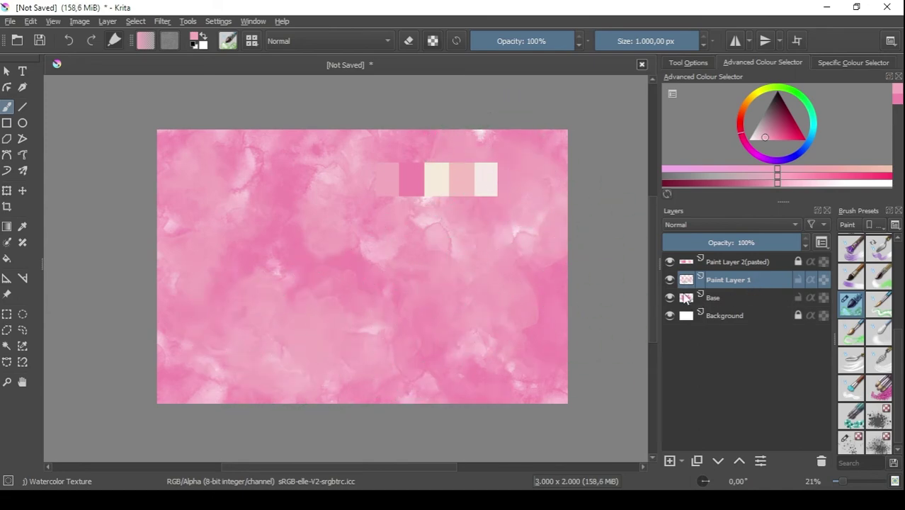
Add another paint layer below the palette, sample the salmon pink swatch, try a stroke on the canvas and undo it.
left_click(669, 461)
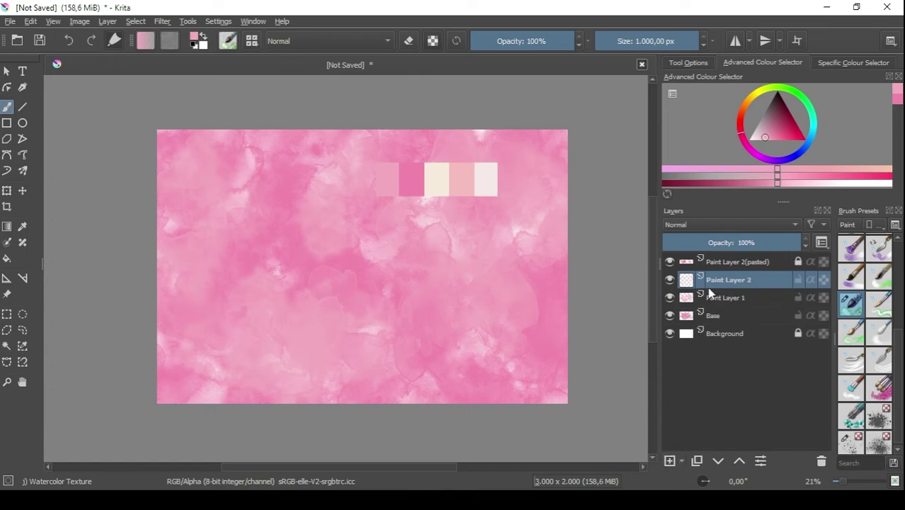
left_click(461, 177, "ctrl")
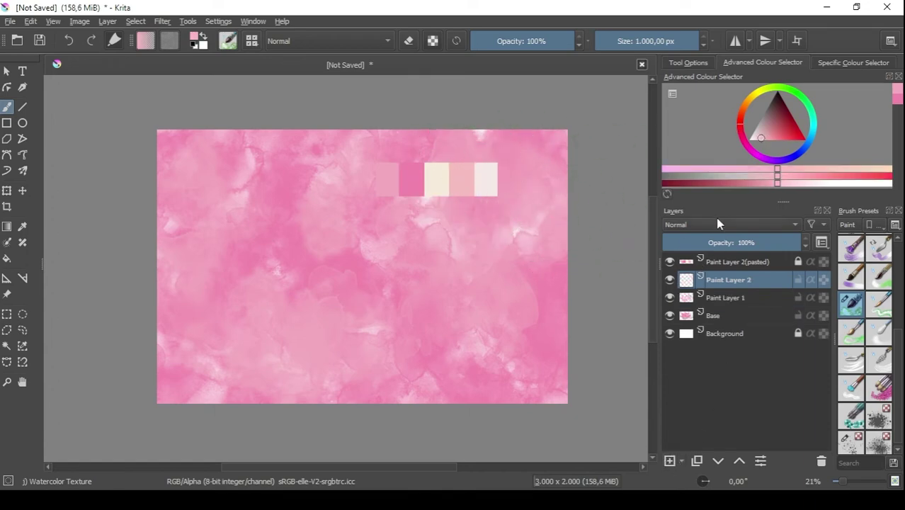
left_click(507, 301)
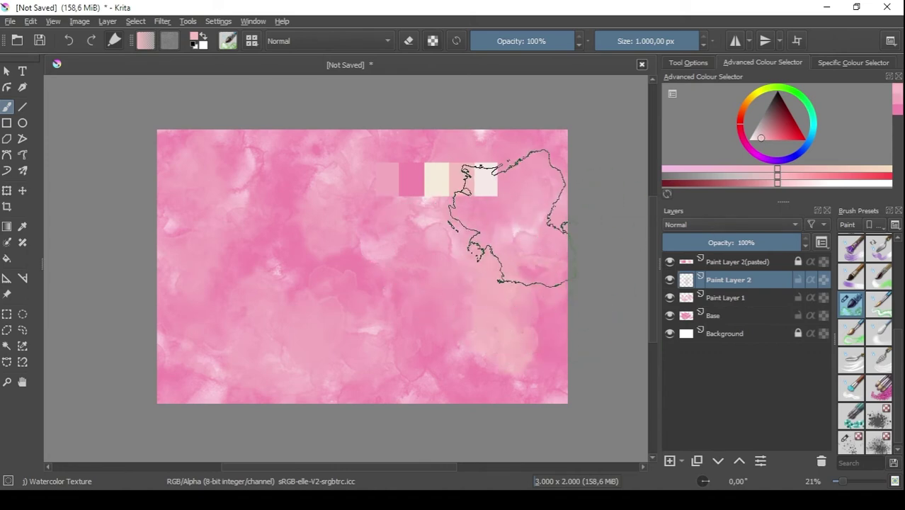
key("ctrl+z")
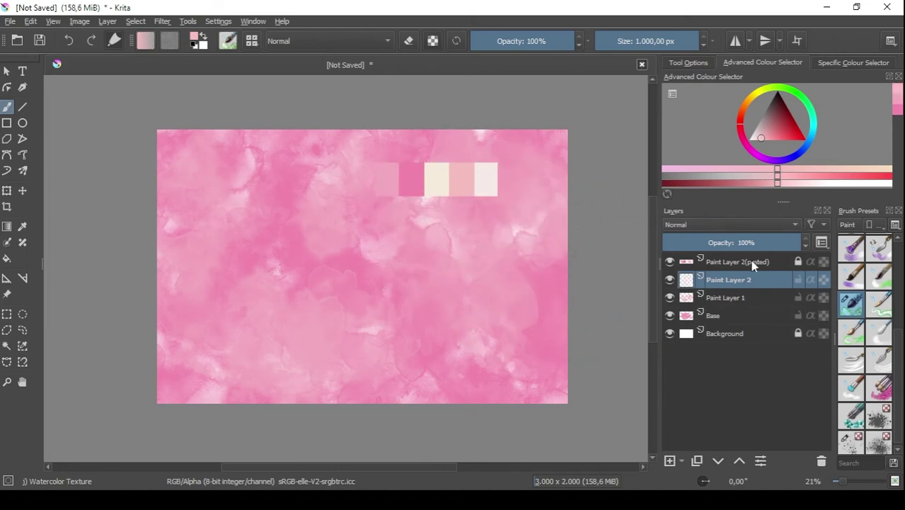
Set Paint Layer 2's blending mode to Lighten and paint salmon pink strokes across the upper part of the canvas.
left_click(729, 225)
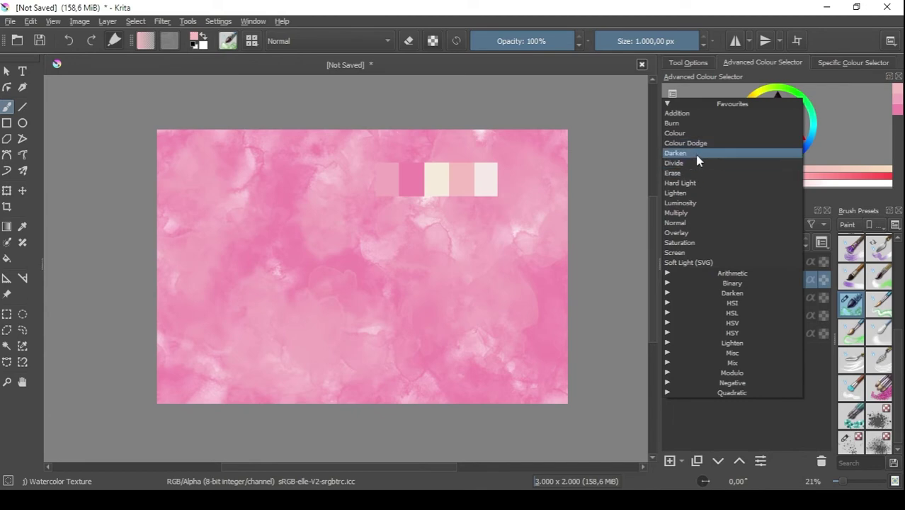
left_click(731, 423)
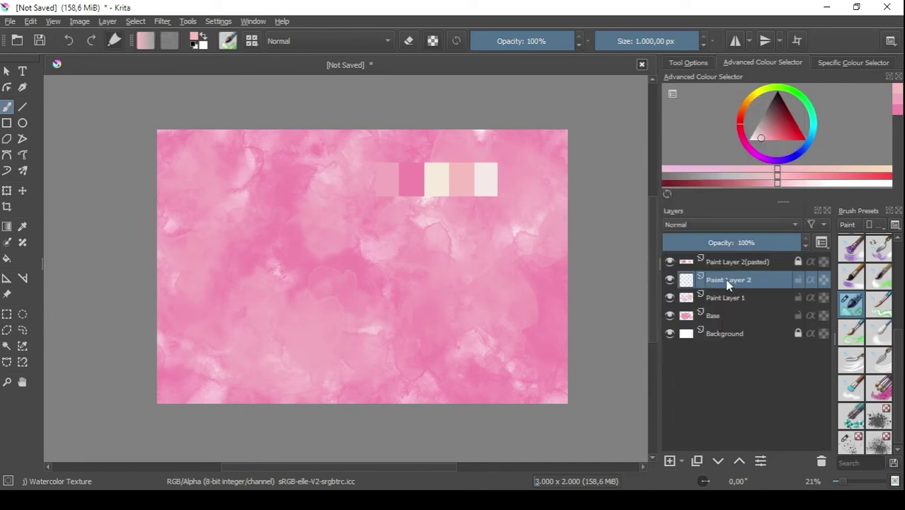
left_click(741, 225)
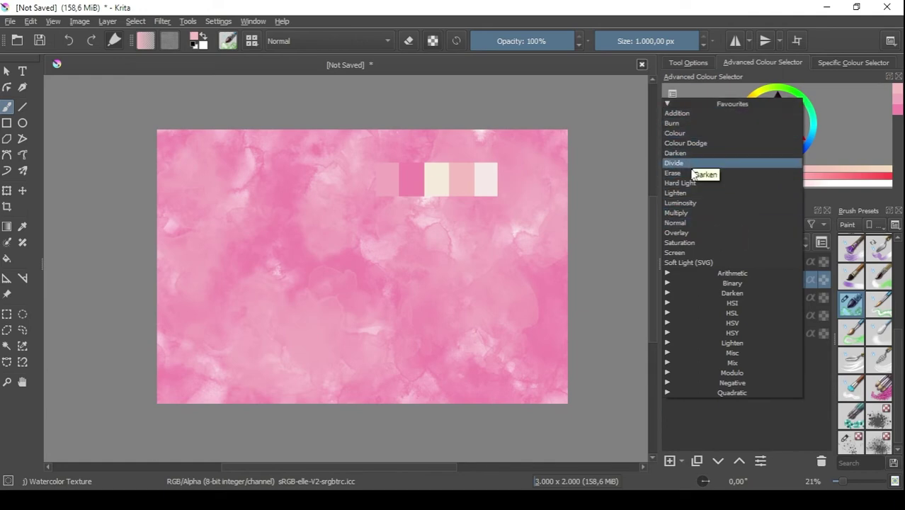
left_click(694, 193)
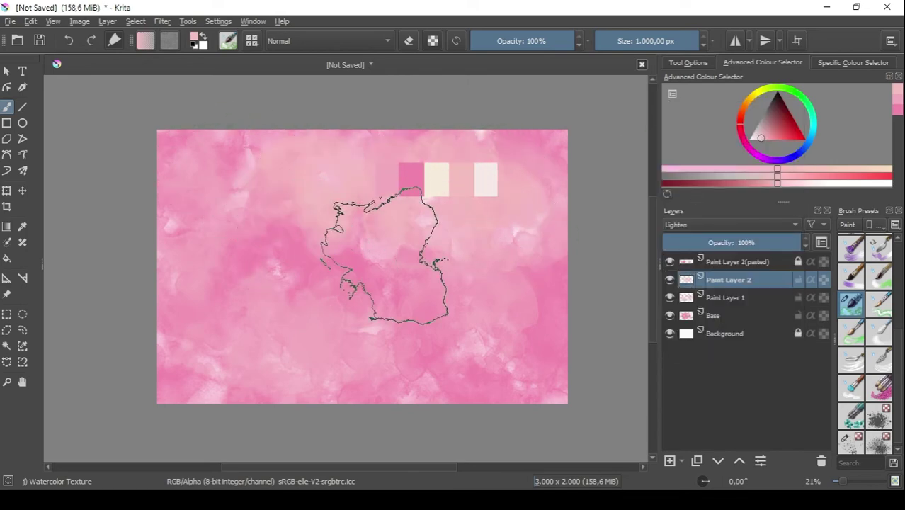
Compare the Colour, Lighten and Screen blending modes on Paint Layer 2 and set the layer to Overlay.
left_click(702, 224)
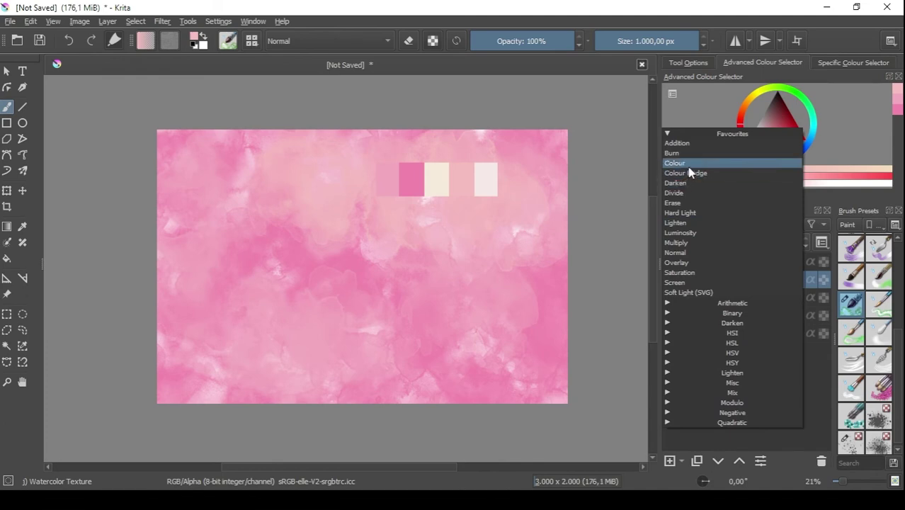
left_click(690, 168)
left_click(693, 227)
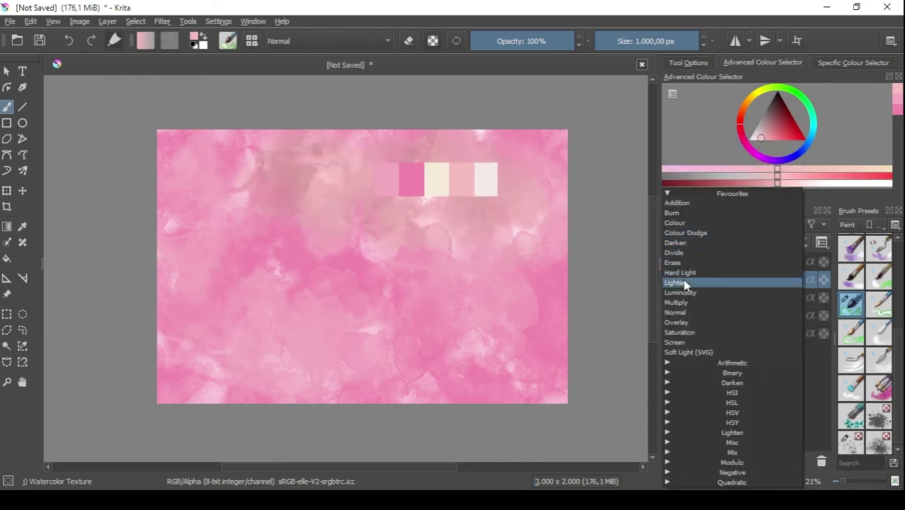
left_click(686, 283)
left_click(696, 225)
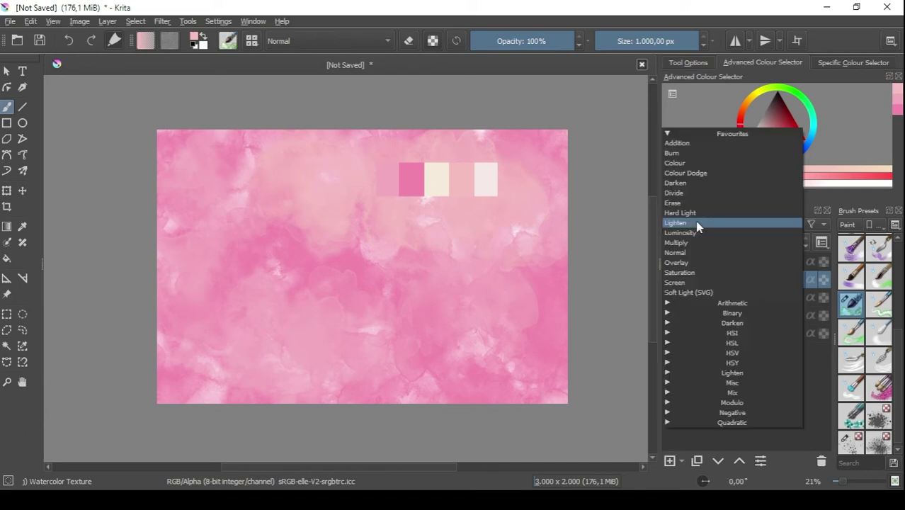
left_click(684, 282)
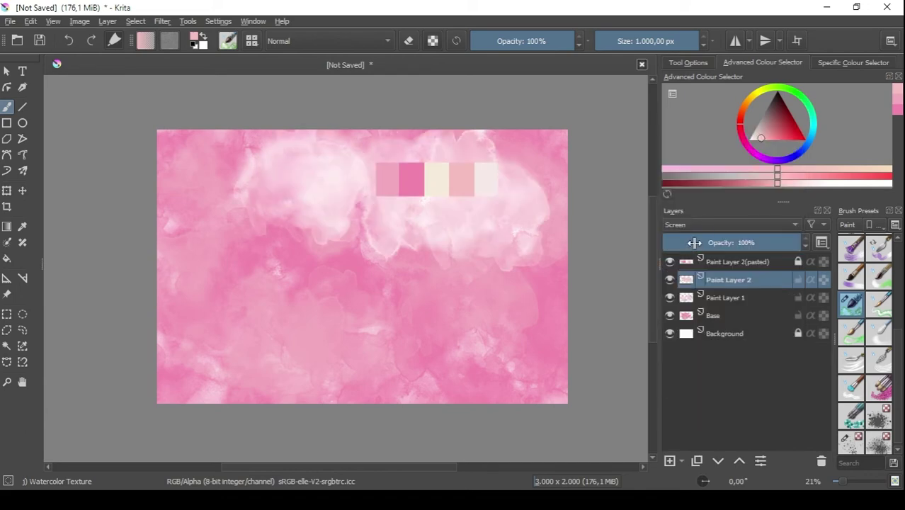
left_click(712, 226)
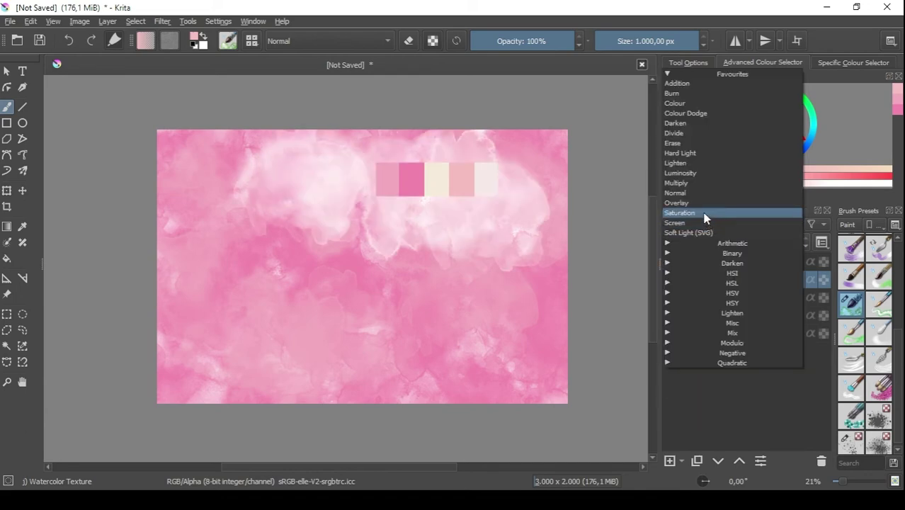
left_click(703, 211)
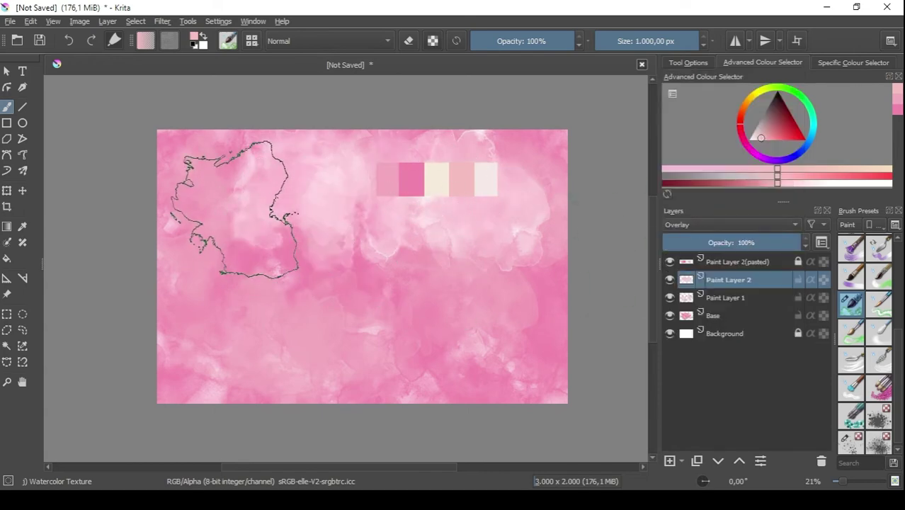
Paint salmon pink watercolour strokes over most of the remaining canvas on Paint Layer 2, leaving deep pink near the lower right edge.
left_click(256, 274)
left_click(219, 335)
left_click(320, 256)
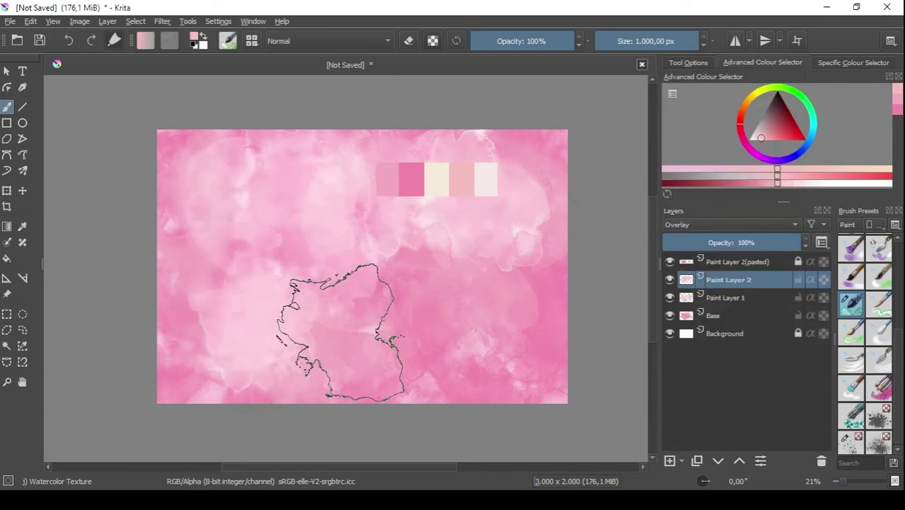
left_click(404, 332)
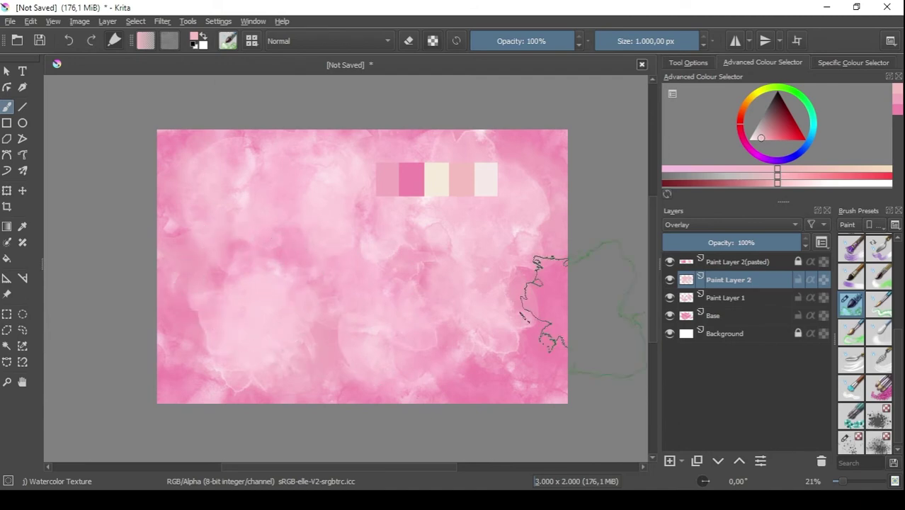
mouse_move(234, 242)
left_mouse_down()
mouse_move(219, 270)
mouse_move(213, 342)
mouse_move(242, 349)
left_mouse_up()
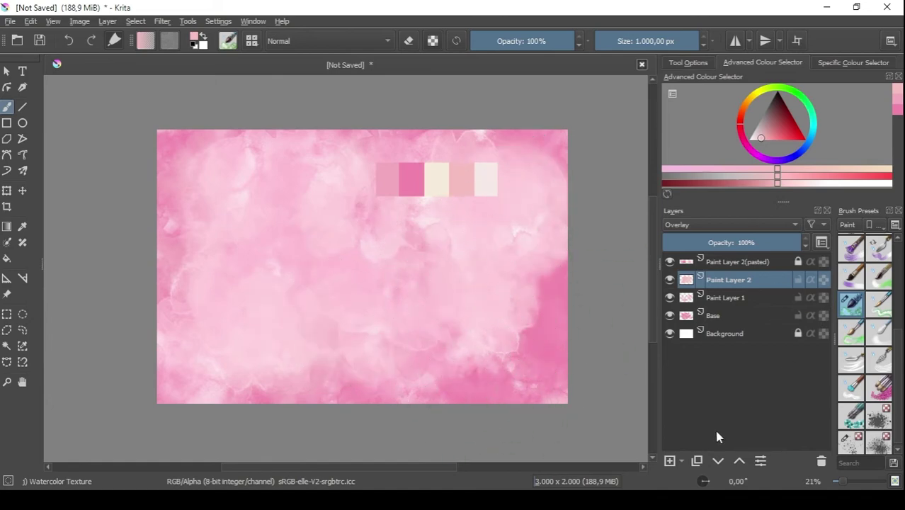
Add a paint layer above Paint Layer 2 and set its blending mode to Addition.
left_click(670, 461)
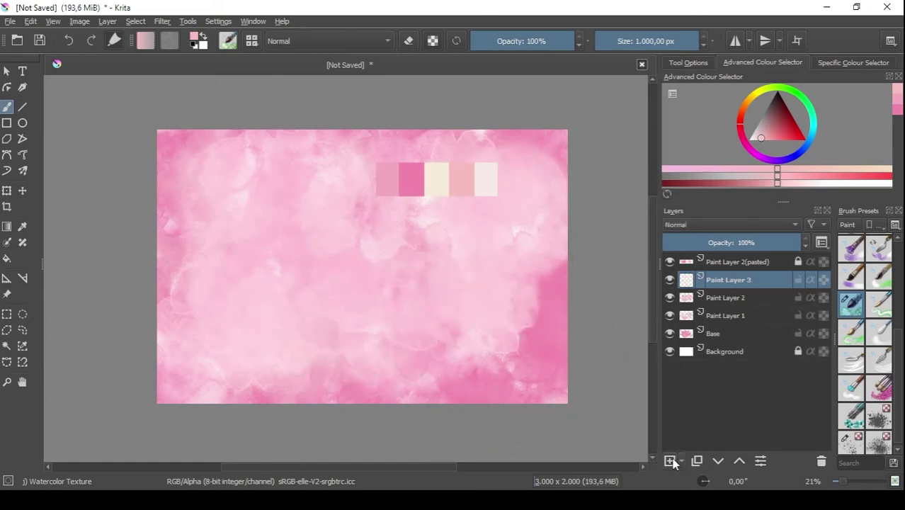
left_click(747, 224)
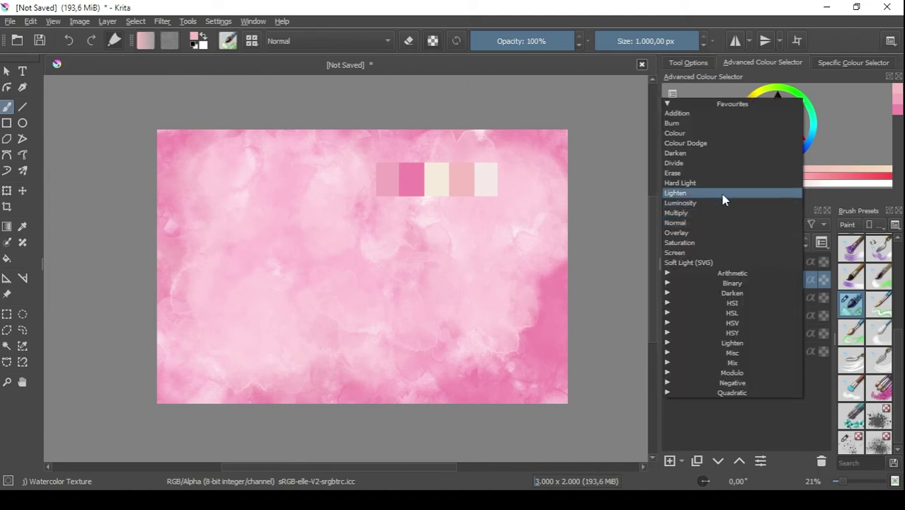
left_click(699, 115)
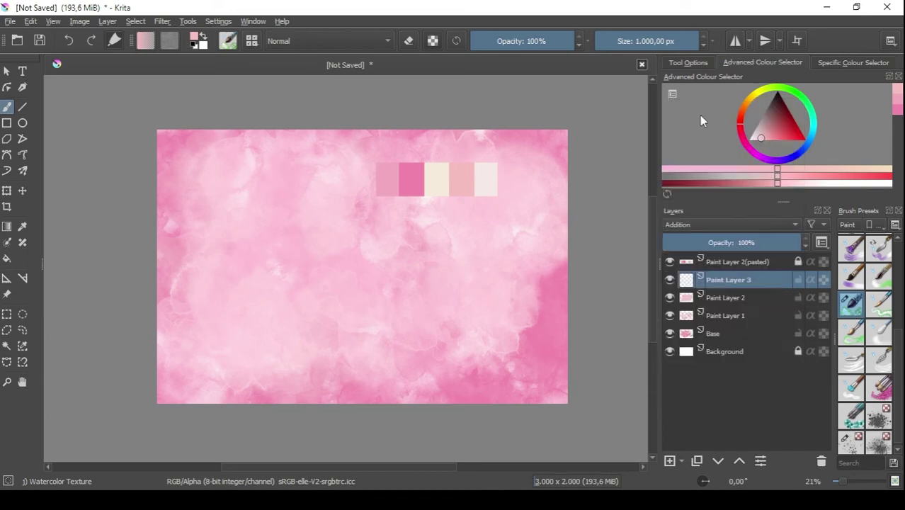
Sample the palette's palest swatch, try a full-opacity stroke near the canvas centre on Paint Layer 3 and undo it.
left_click(484, 175, "ctrl")
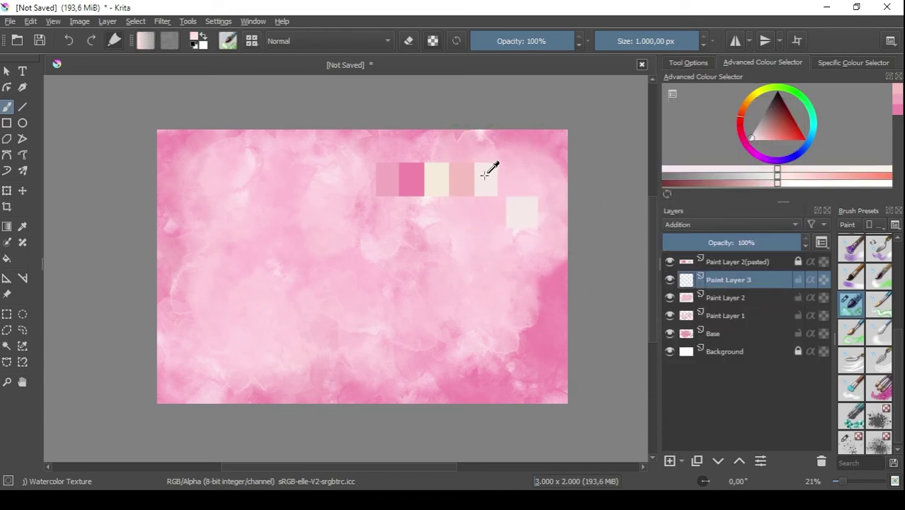
left_click(409, 231)
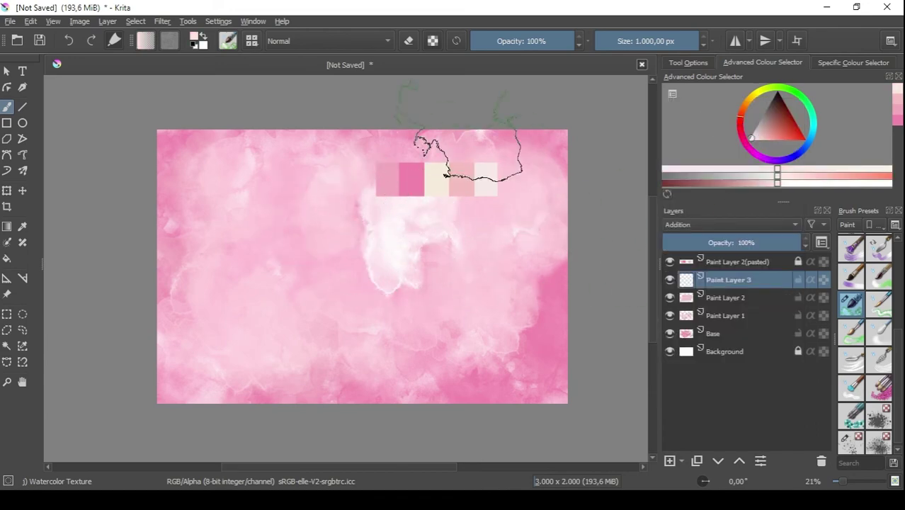
left_click(410, 243)
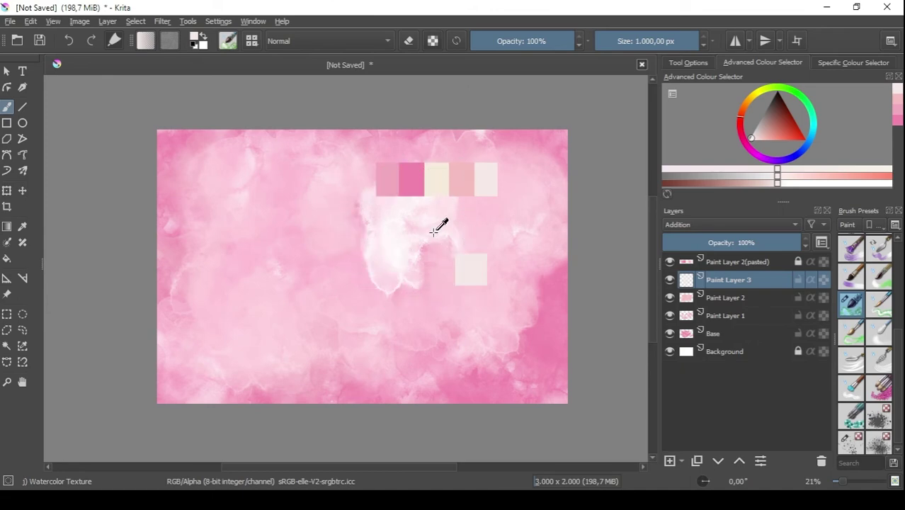
key("ctrl+z")
Lower the brush opacity to 53%, paint pale highlights across the middle of the canvas, and raise the opacity to 78%.
mouse_move(666, 41)
left_mouse_down()
mouse_move(647, 41)
mouse_move(737, 39)
left_mouse_up()
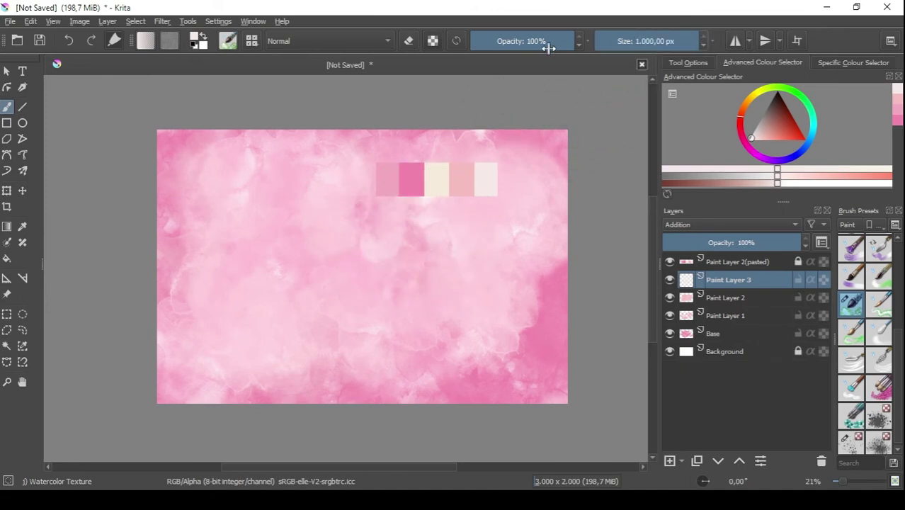
left_click_drag(549, 48, 525, 42)
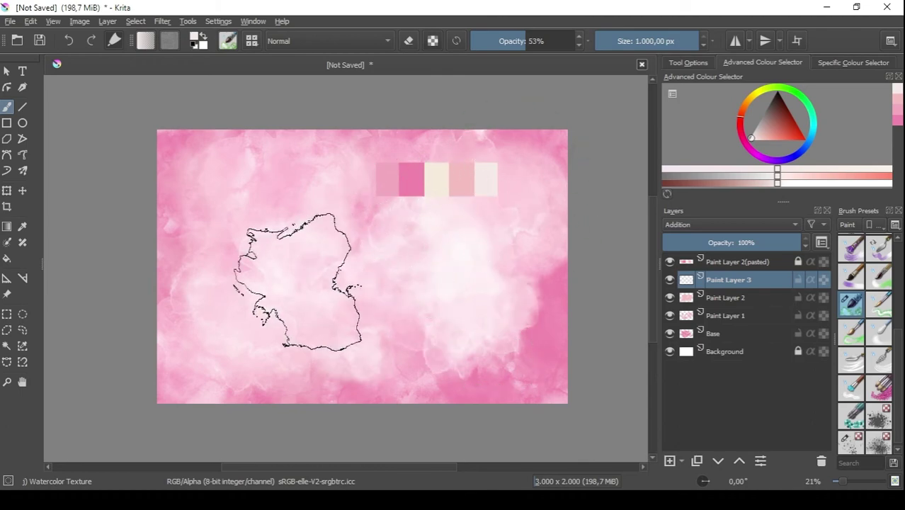
left_click(549, 42)
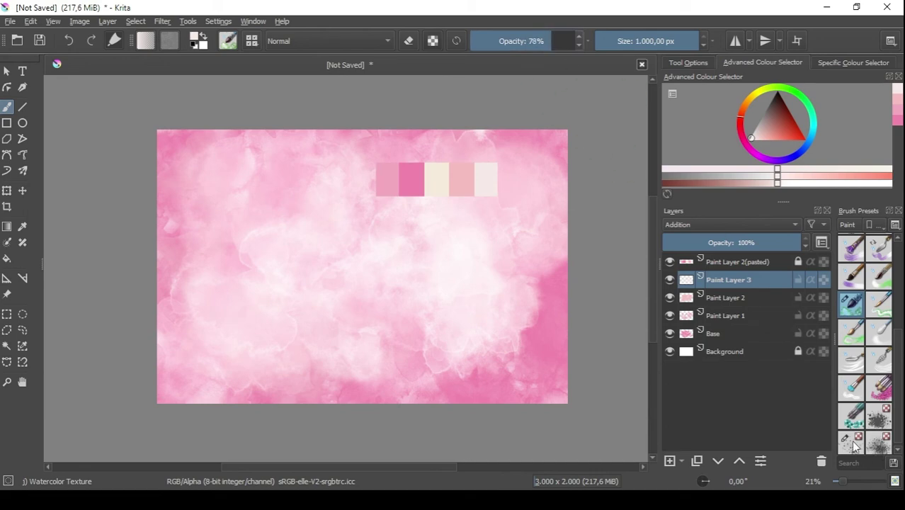
Pick the y) Texture Splat brush preset and add a paint layer above Paint Layer 3.
left_click_drag(900, 371, 904, 381)
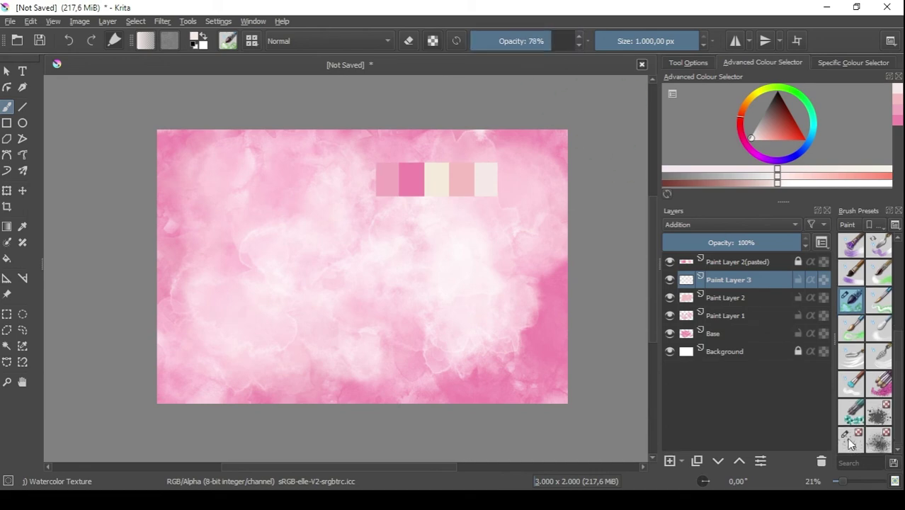
mouse_move(851, 443)
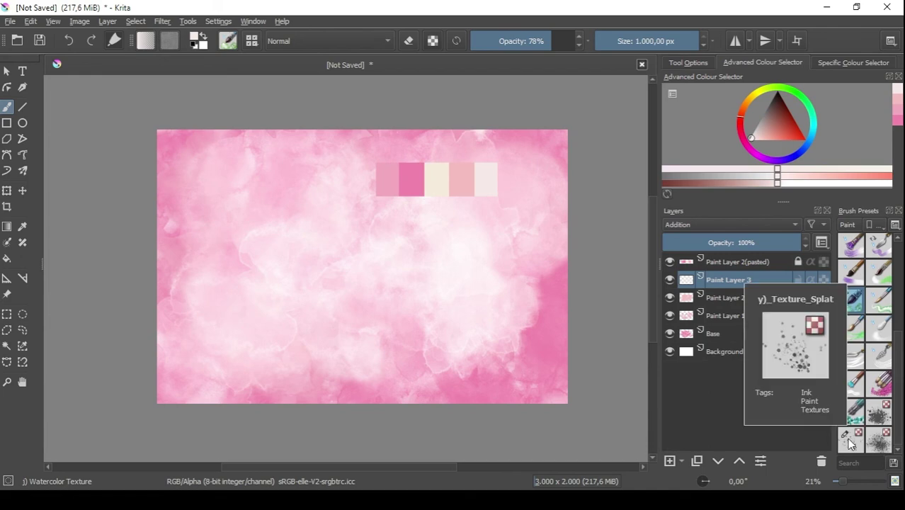
left_click(851, 440)
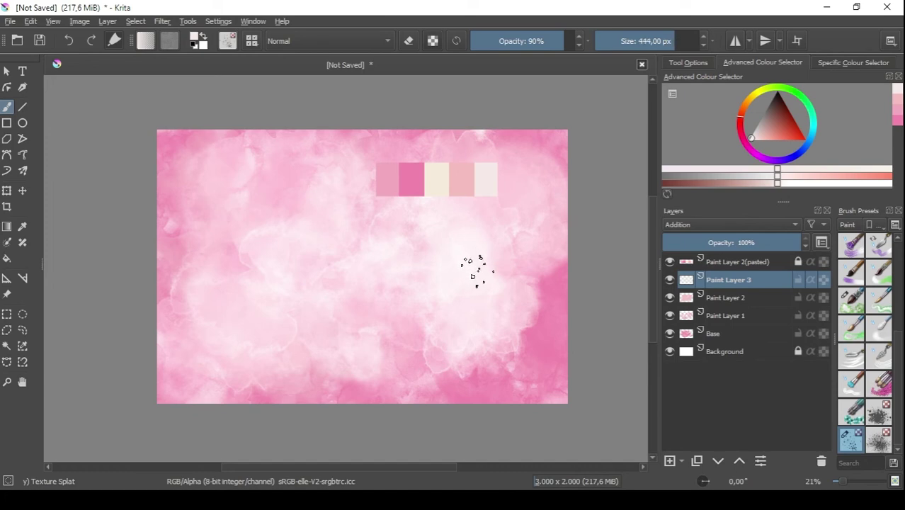
left_click(669, 461)
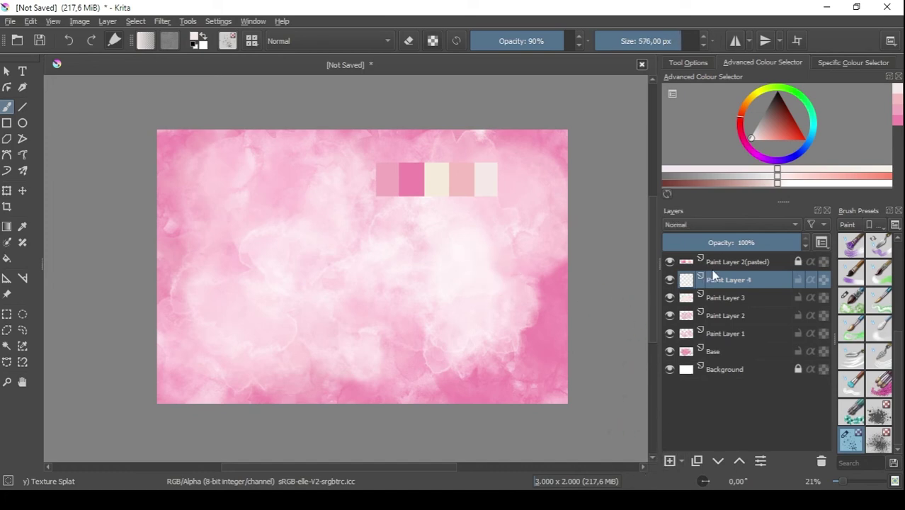
Hide the pasted palette layer and splatter pale specks around the outer areas of the canvas on Paint Layer 4.
left_click(761, 263)
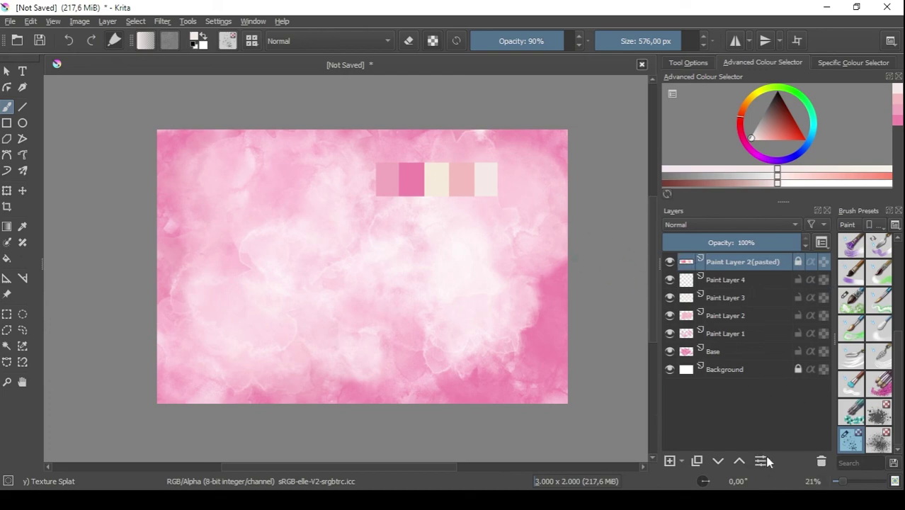
left_click(671, 262)
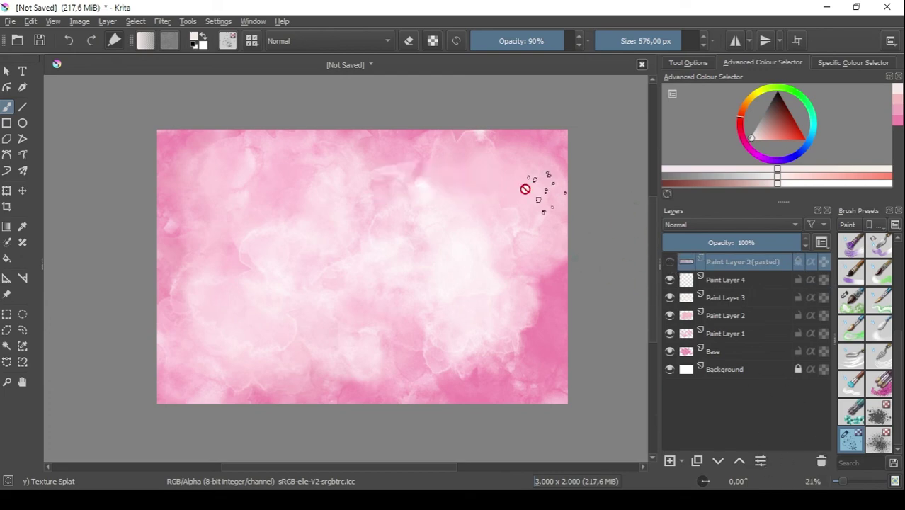
left_click(760, 282)
left_click(521, 160)
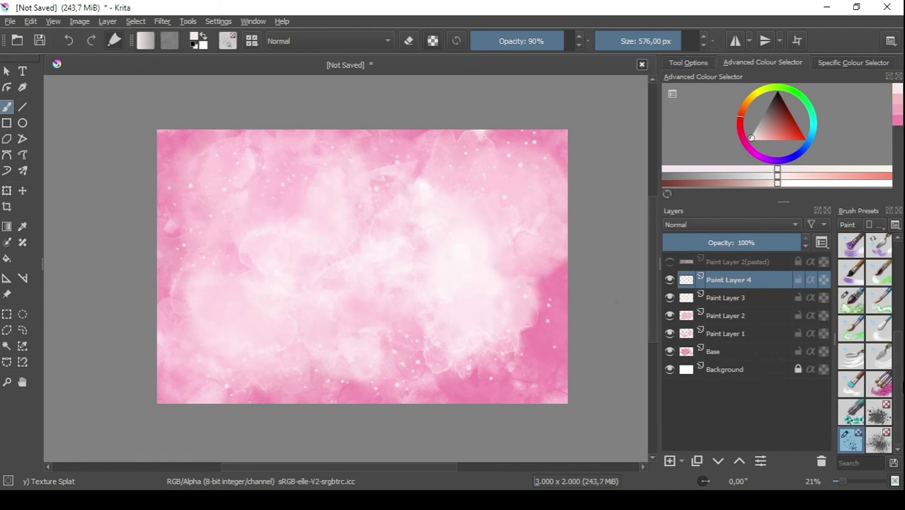
Pick the y) Texture Starfield brush from the Textures presets and add a paint layer above Paint Layer 4.
left_click_drag(901, 386, 904, 400)
mouse_move(895, 339)
left_mouse_down()
mouse_move(899, 241)
mouse_move(901, 333)
left_mouse_up()
left_click_drag(901, 381, 900, 270)
left_click(850, 224)
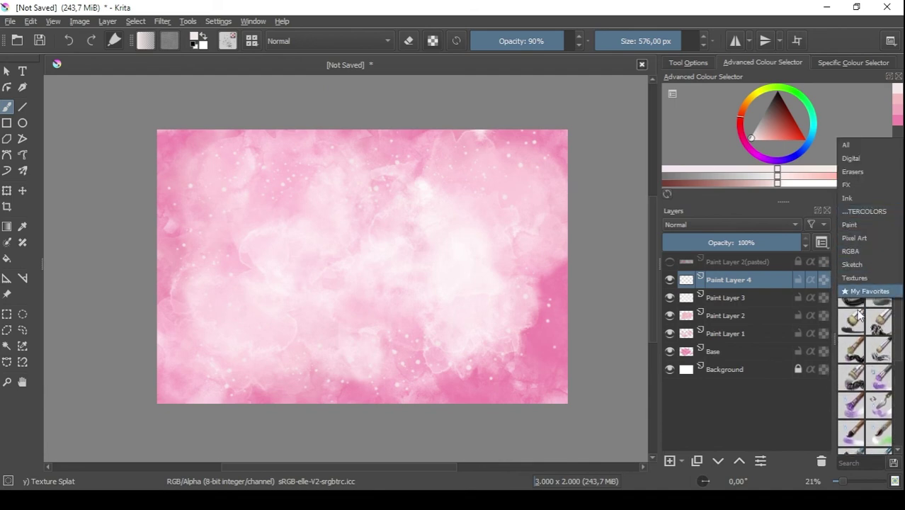
left_click(866, 280)
left_click_drag(900, 345, 902, 374)
left_click(851, 377)
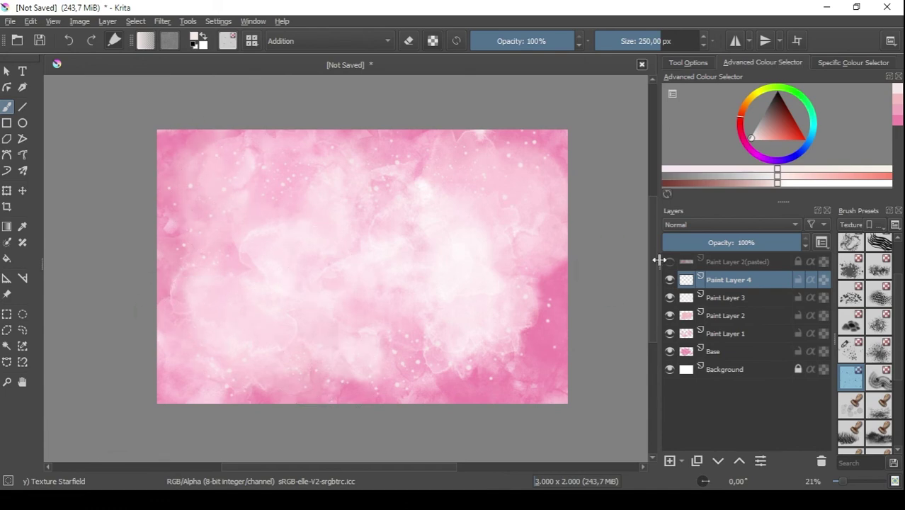
left_click(670, 462)
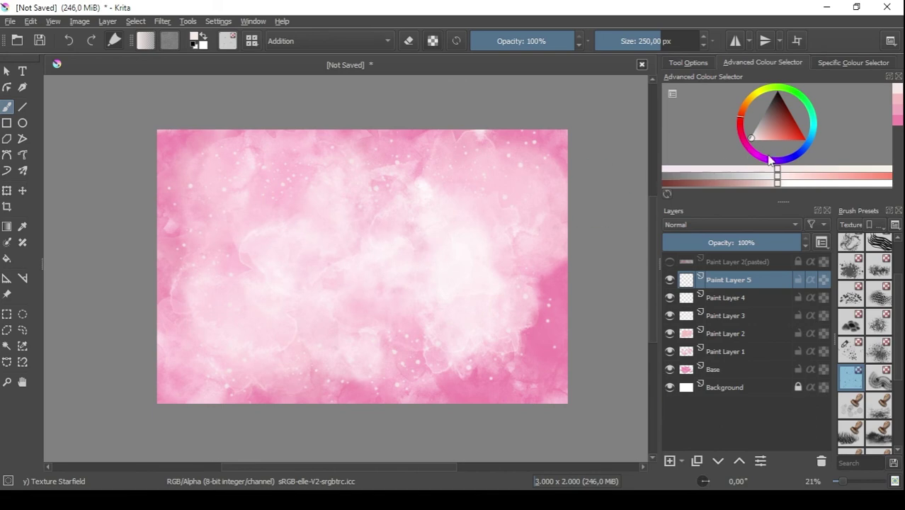
Lighten the painting colour and switch to the j) Watercolor Texture brush from the Paint presets.
left_click(854, 184)
left_click(858, 225)
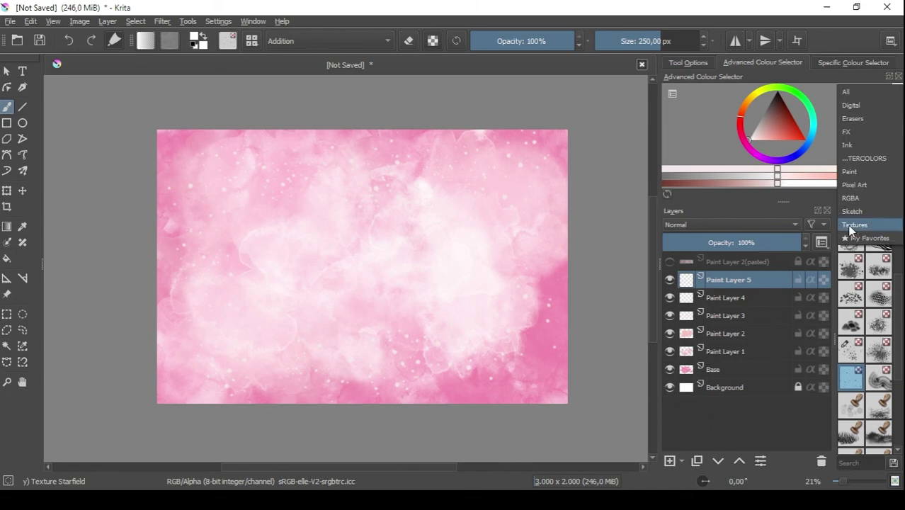
left_click(854, 170)
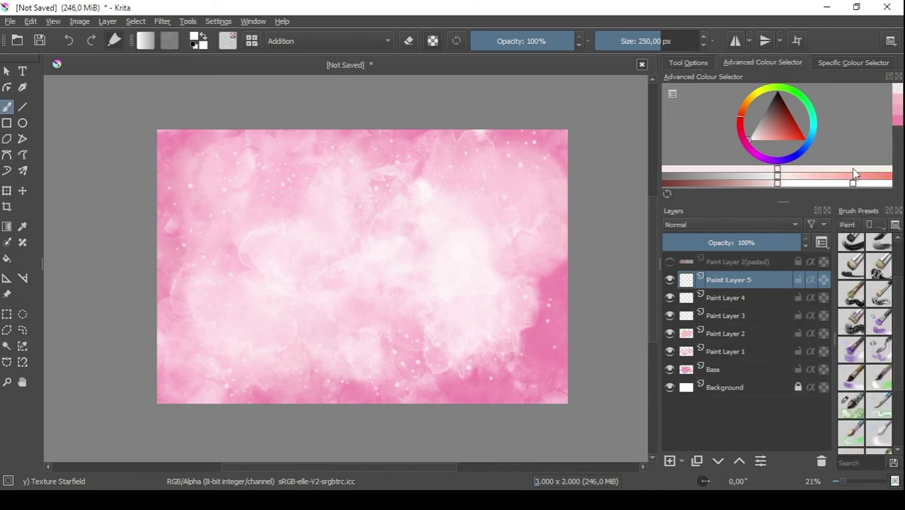
left_click(862, 413)
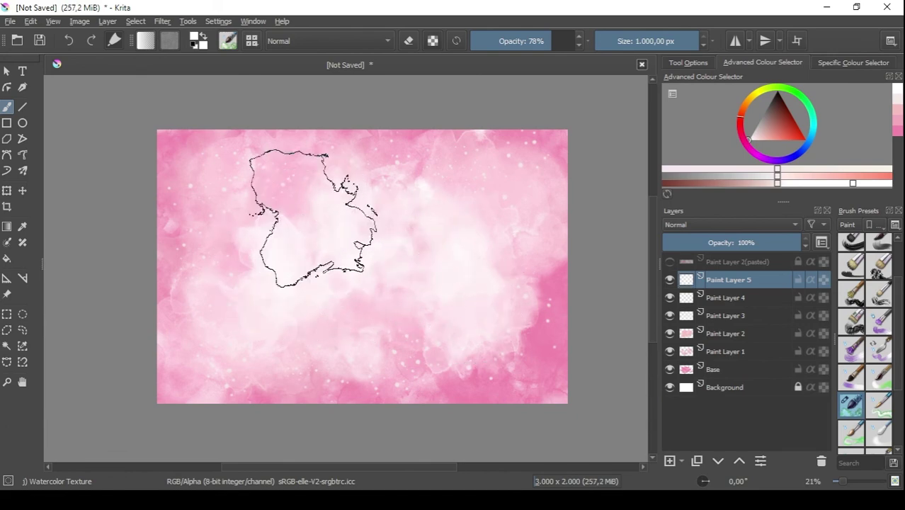
Paint near-white watercolour strokes around the canvas centre on Paint Layer 5 and raise the brush opacity to 100%.
left_click(318, 216)
left_click(415, 186)
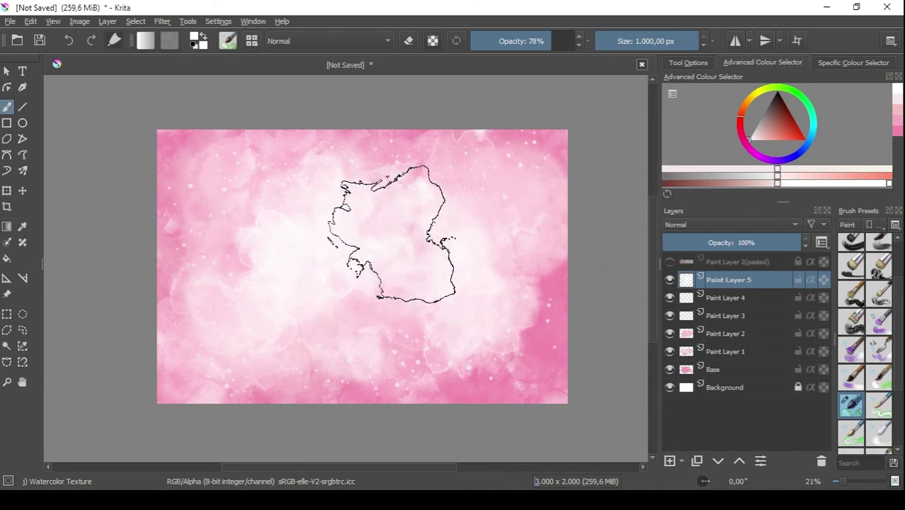
left_click_drag(552, 42, 588, 37)
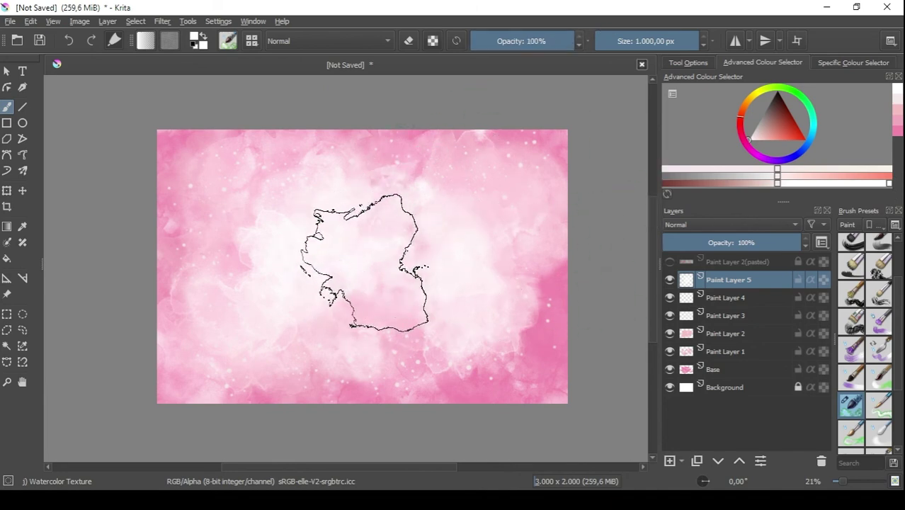
Move the near-white strokes of Paint Layer 5 to the right and slightly down, towards the canvas centre.
left_click(6, 71)
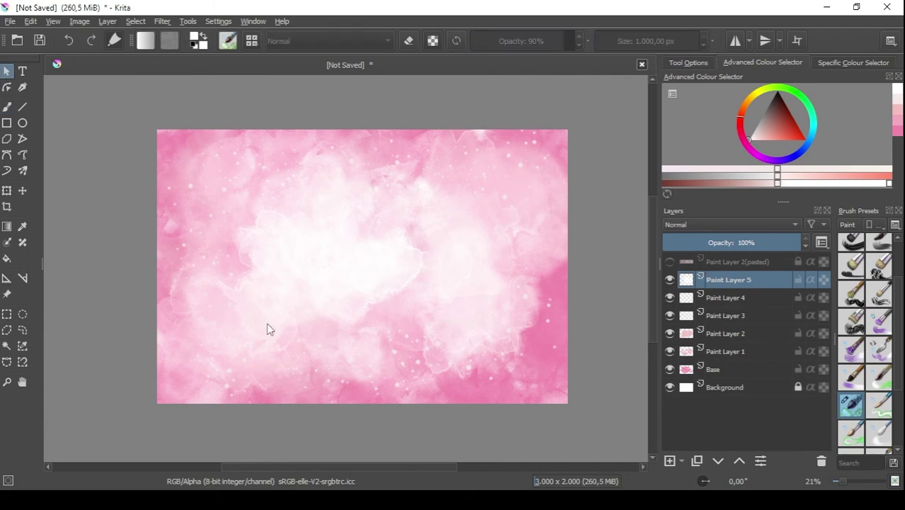
left_click(23, 193)
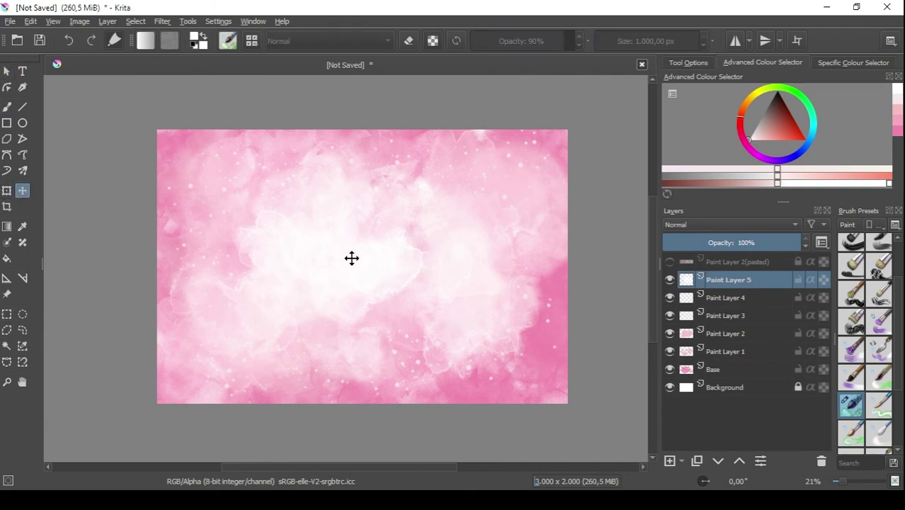
left_click_drag(351, 257, 401, 280)
Enlarge the near-white shape on Paint Layer 5 from its lower right corner, shift it slightly up and apply the transform.
left_click(7, 196)
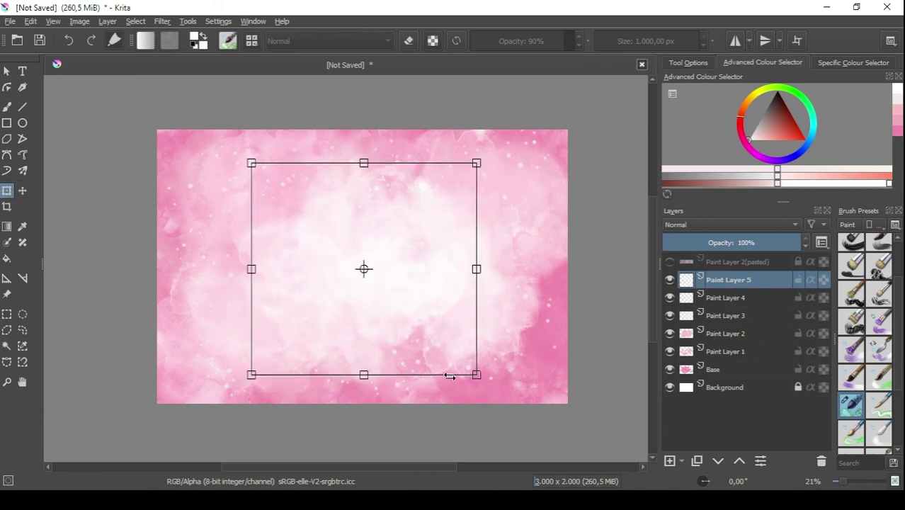
left_click_drag(477, 375, 567, 465)
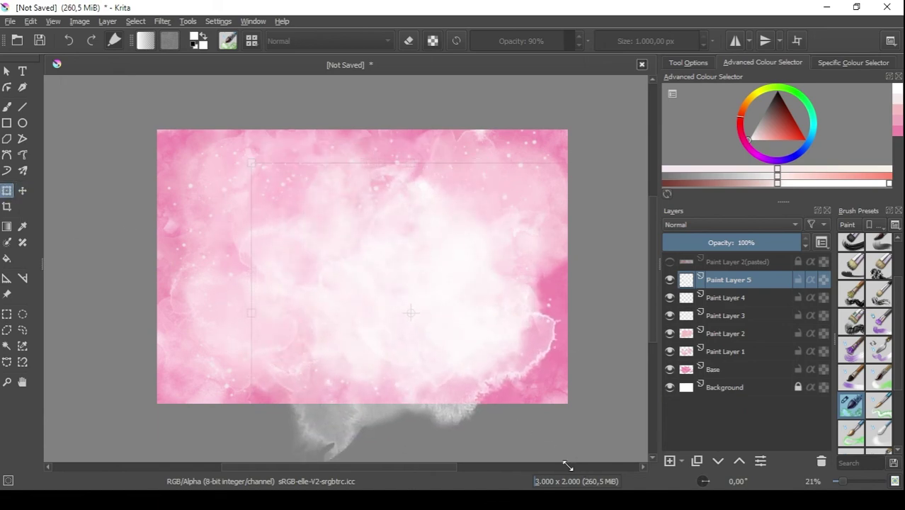
left_click_drag(446, 348, 442, 317)
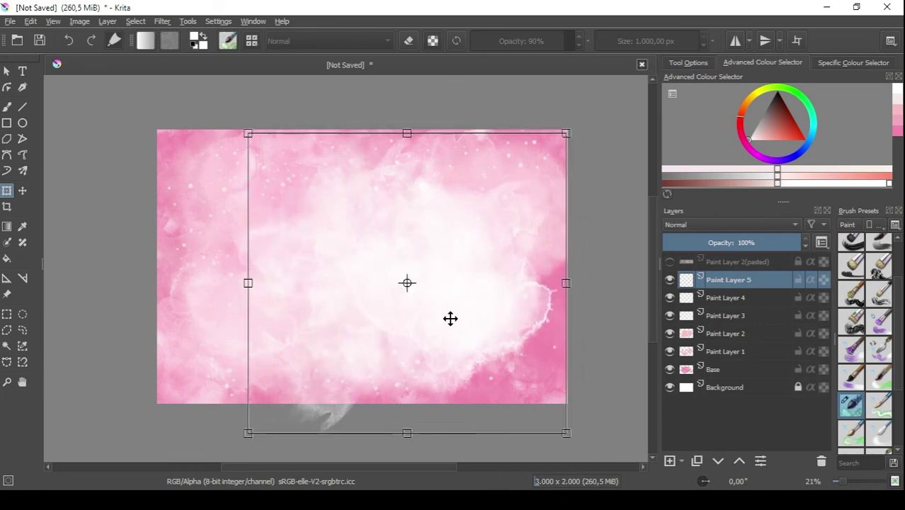
key("Return")
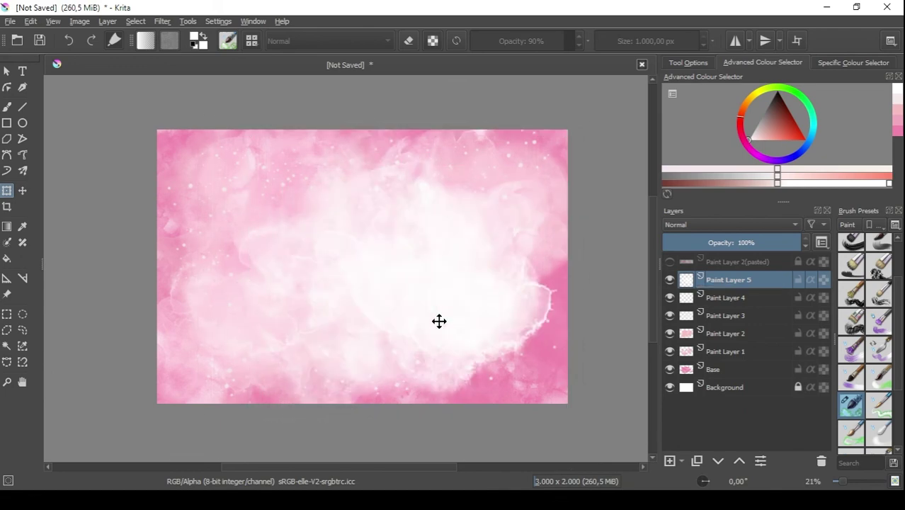
left_click(7, 73)
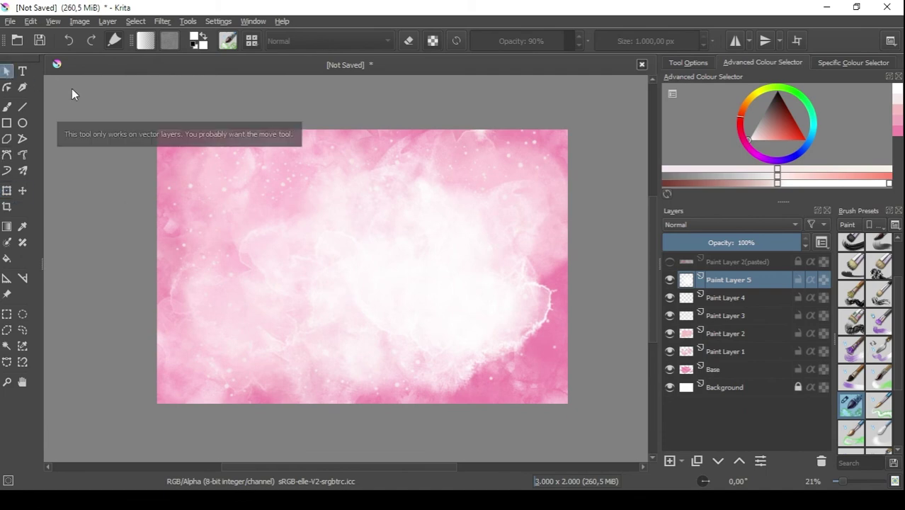